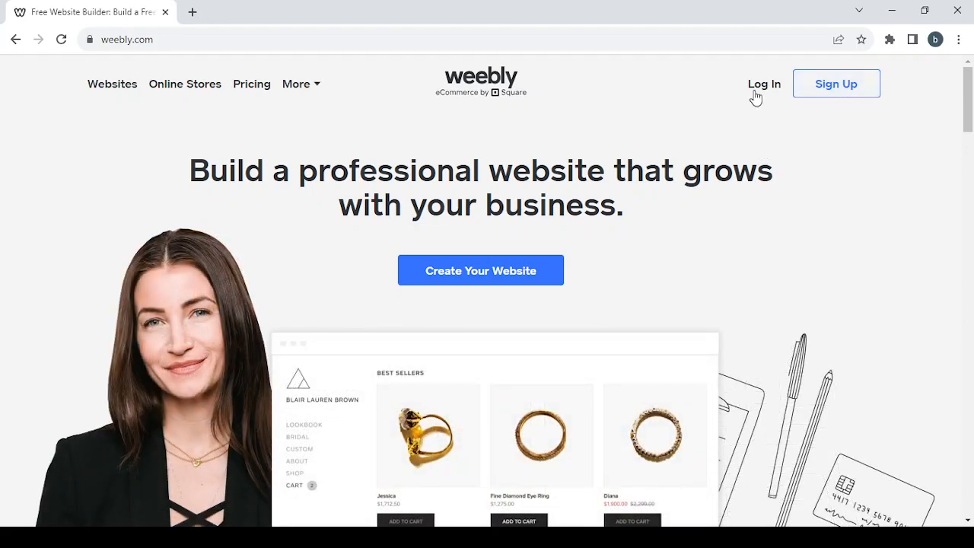
# Log in to the Weebly account with the account email and password.
pyautogui.click(760, 90)
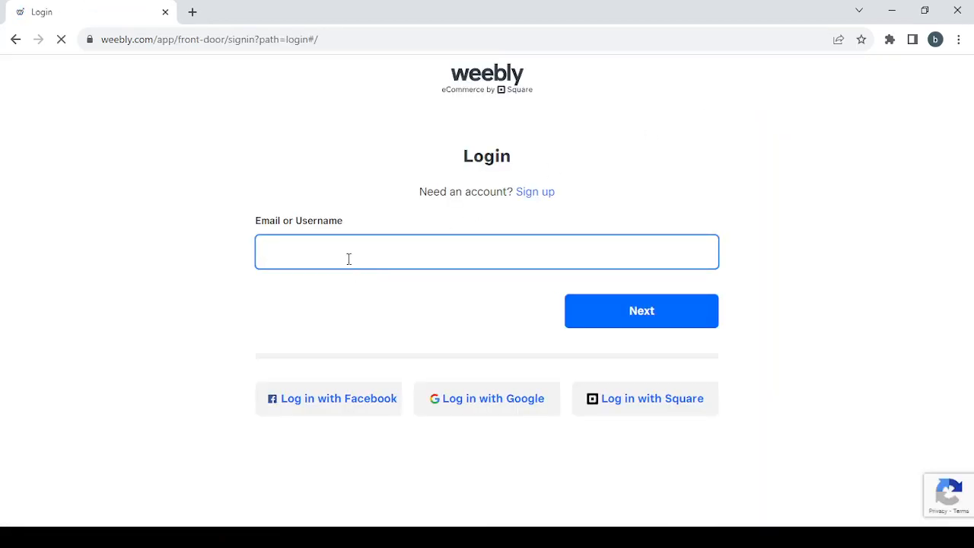
pyautogui.write('b')
pyautogui.click(396, 294)
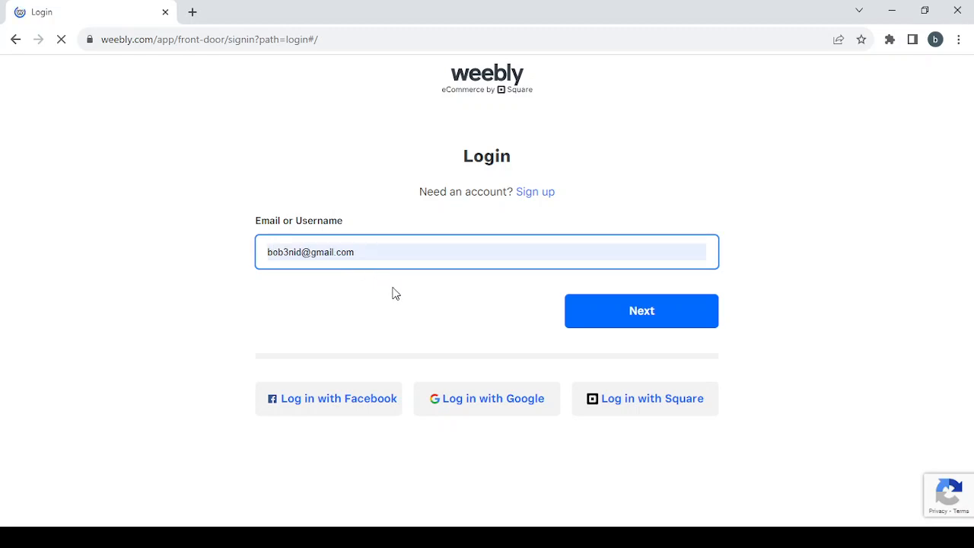
pyautogui.click(643, 312)
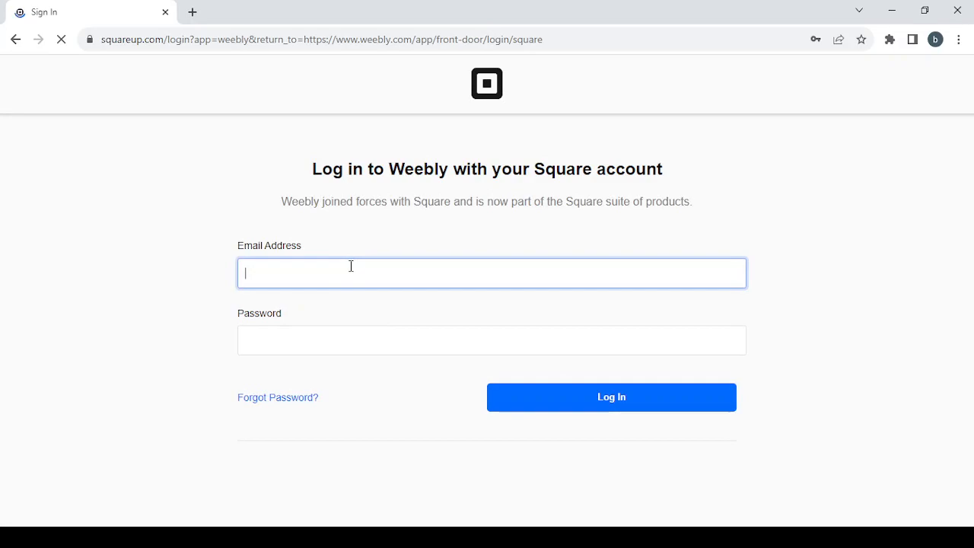
pyautogui.click(574, 403)
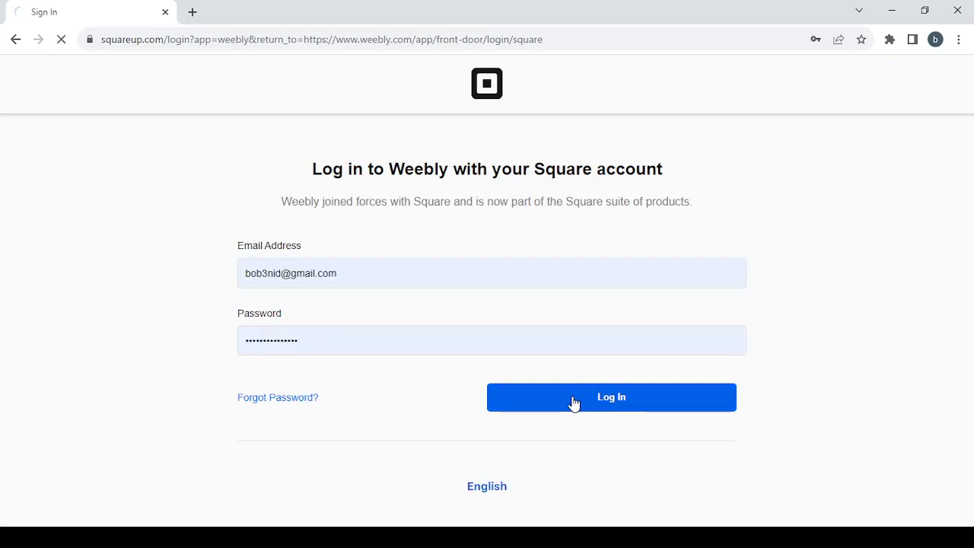
# Name the store "shopping" and answer that it is not selling yet, with the planned start not sure yet.
pyautogui.click(497, 196)
pyautogui.write('s')
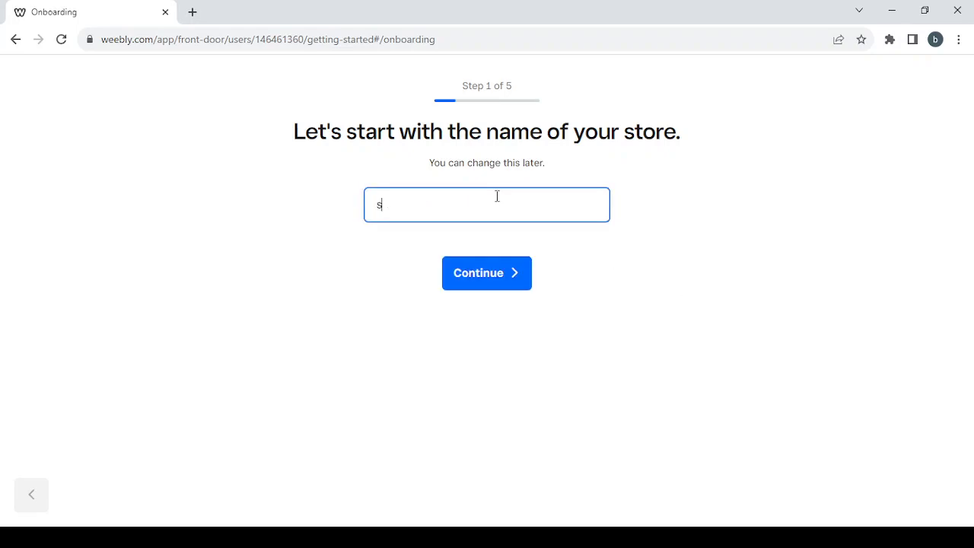
pyautogui.write('hopping')
pyautogui.click(522, 288)
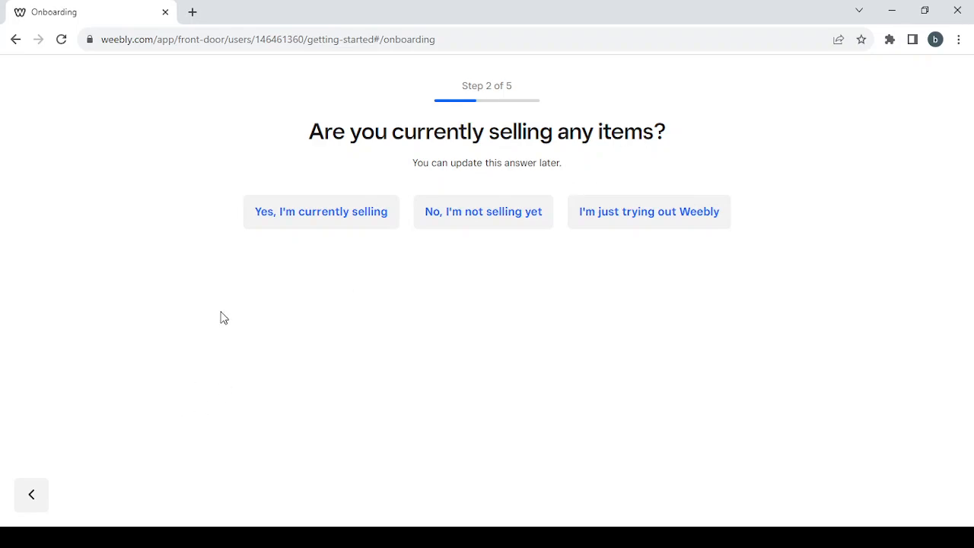
pyautogui.click(517, 228)
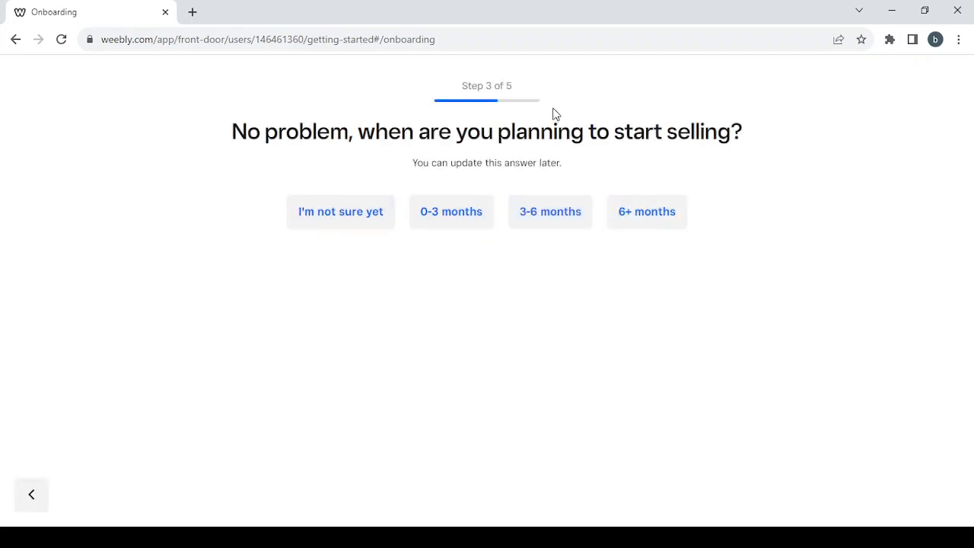
pyautogui.click(337, 221)
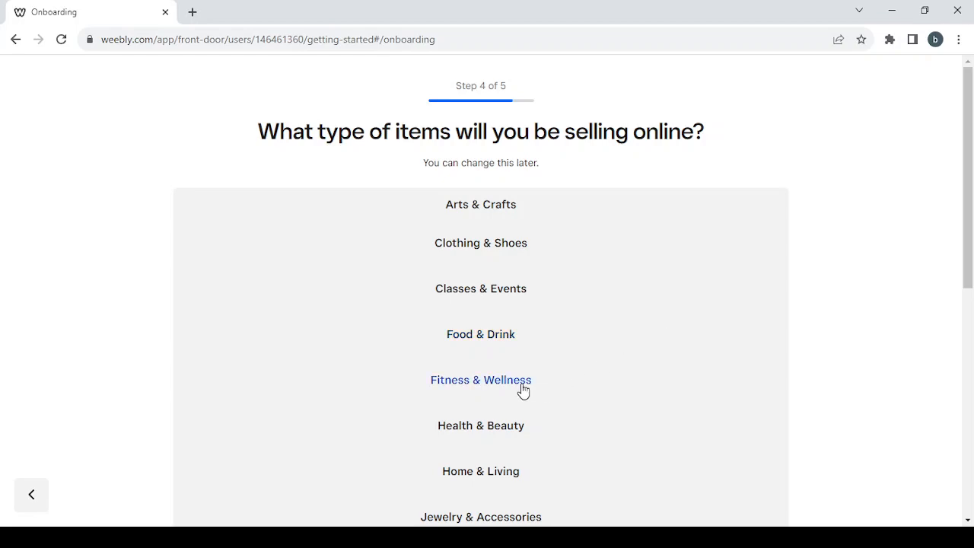
# Choose Jewelry & Accessories and Tech Products as the item types to sell, and skip the store address.
pyautogui.click(518, 538)
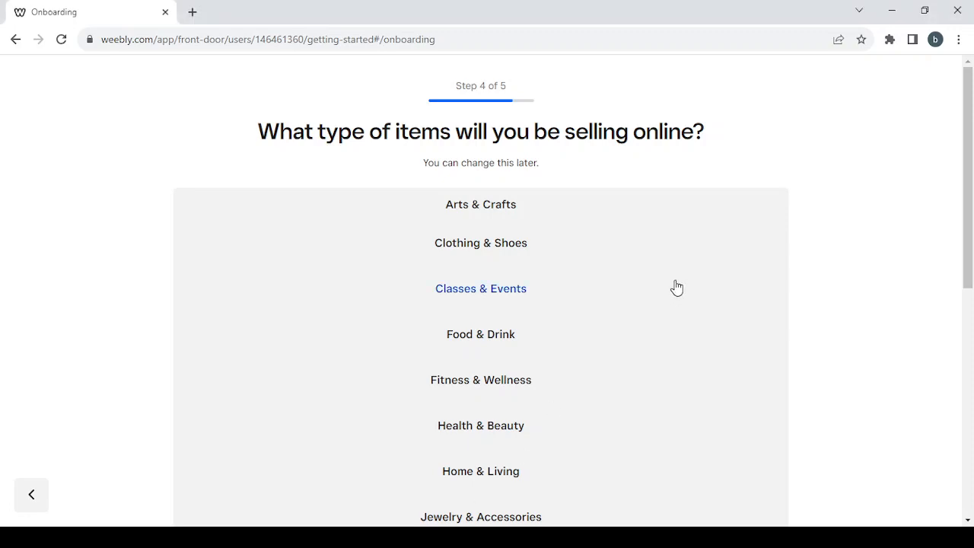
pyautogui.scroll(-2, 655, 289)
pyautogui.scroll(-3, 655, 289)
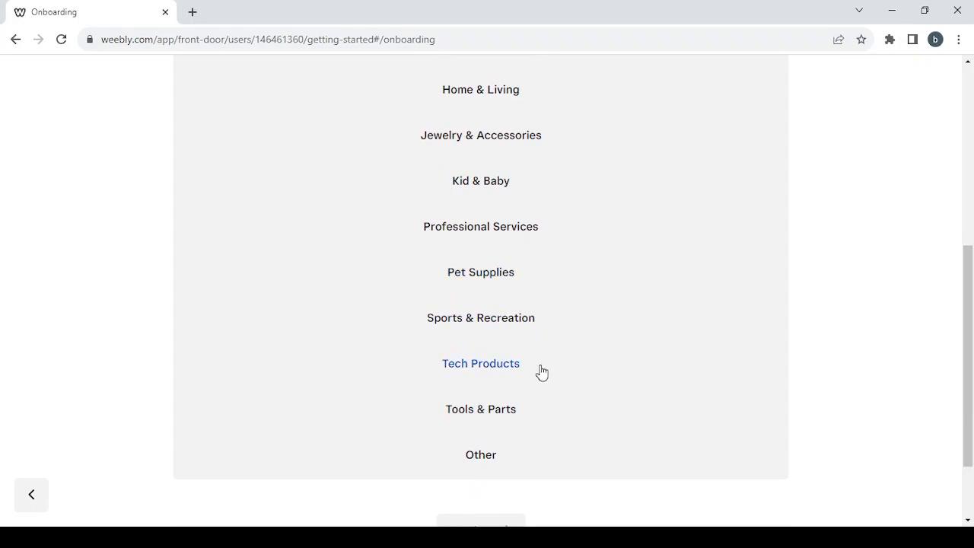
pyautogui.scroll(2, 540, 372)
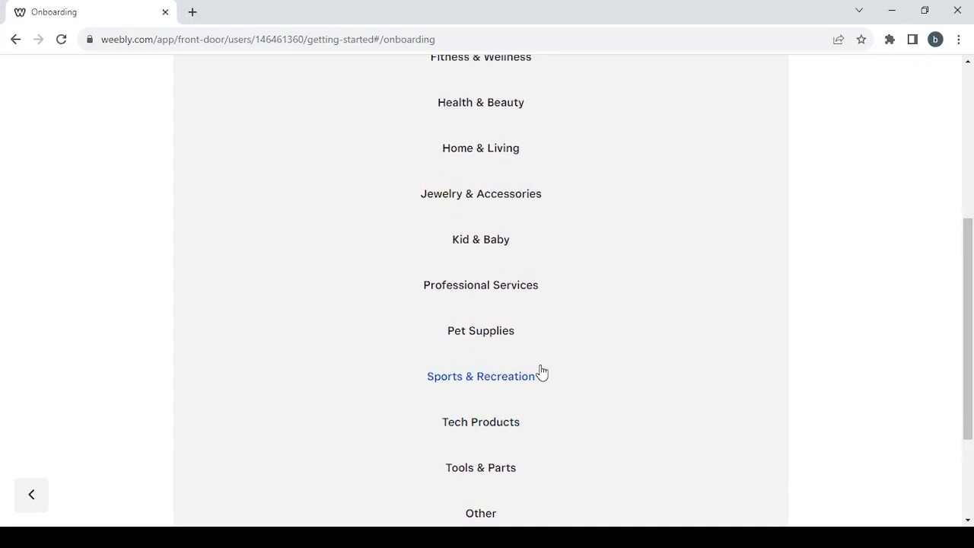
pyautogui.click(546, 264)
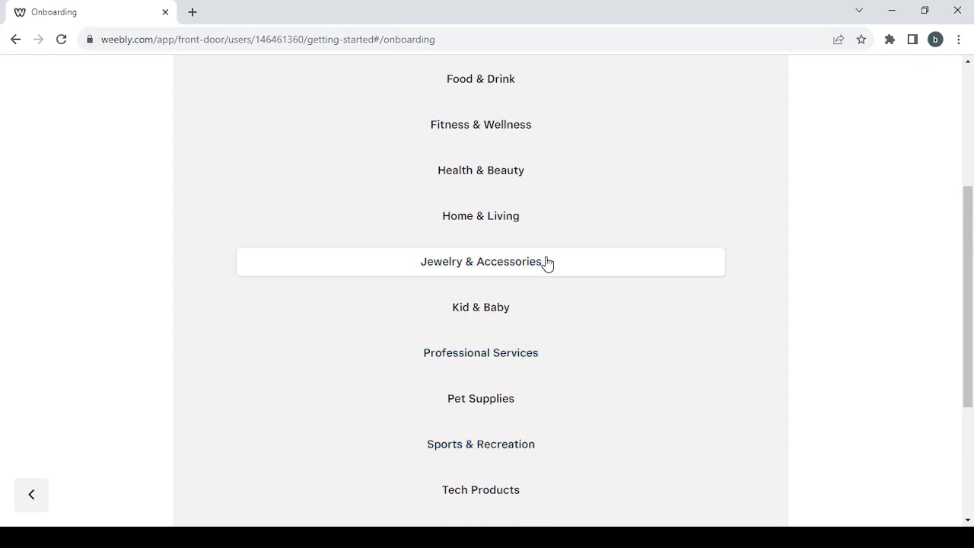
pyautogui.scroll(-2, 623, 377)
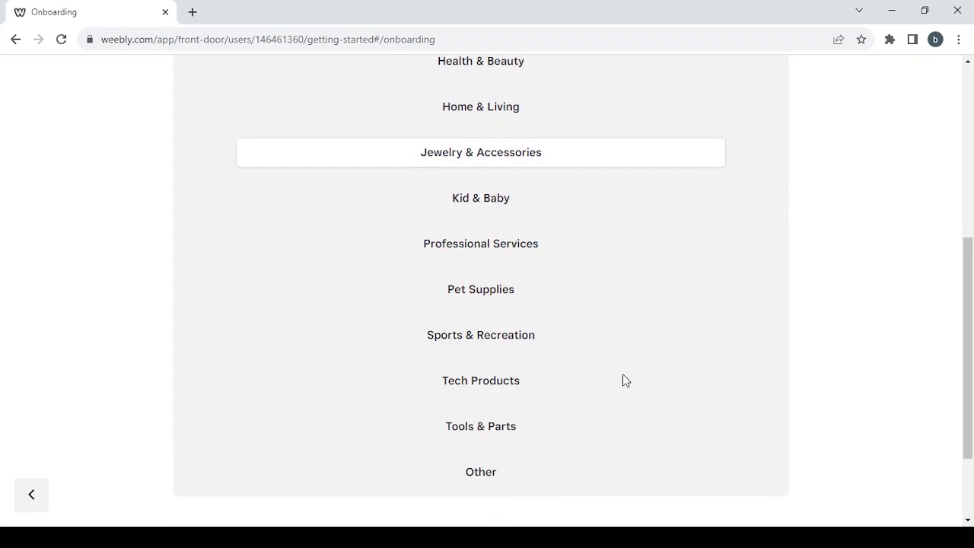
pyautogui.click(550, 392)
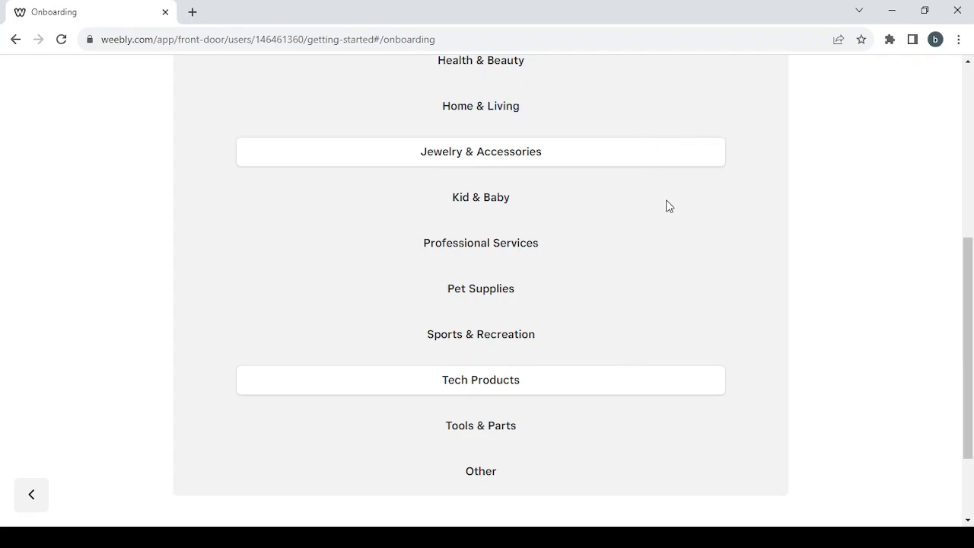
pyautogui.scroll(5, 667, 280)
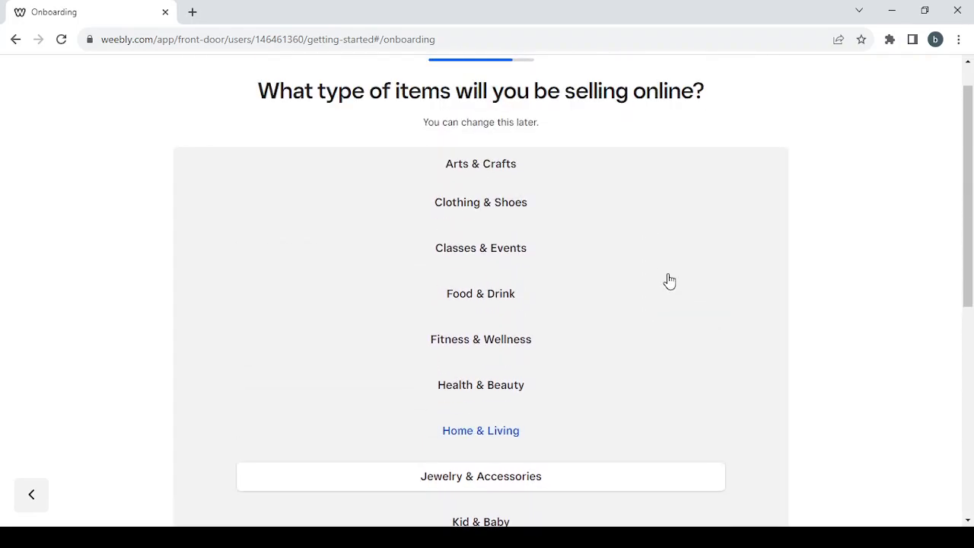
pyautogui.scroll(-5, 669, 280)
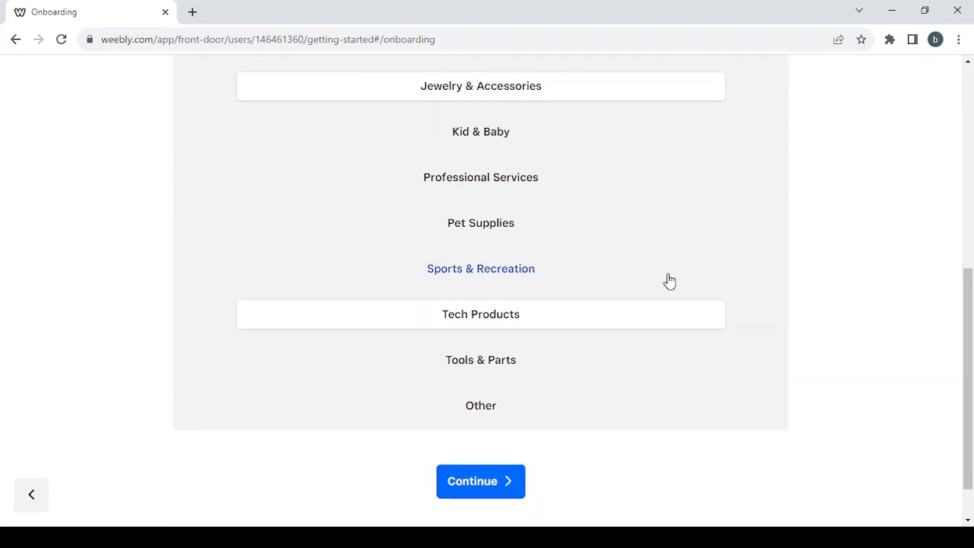
pyautogui.scroll(5, 669, 281)
pyautogui.scroll(-4, 669, 281)
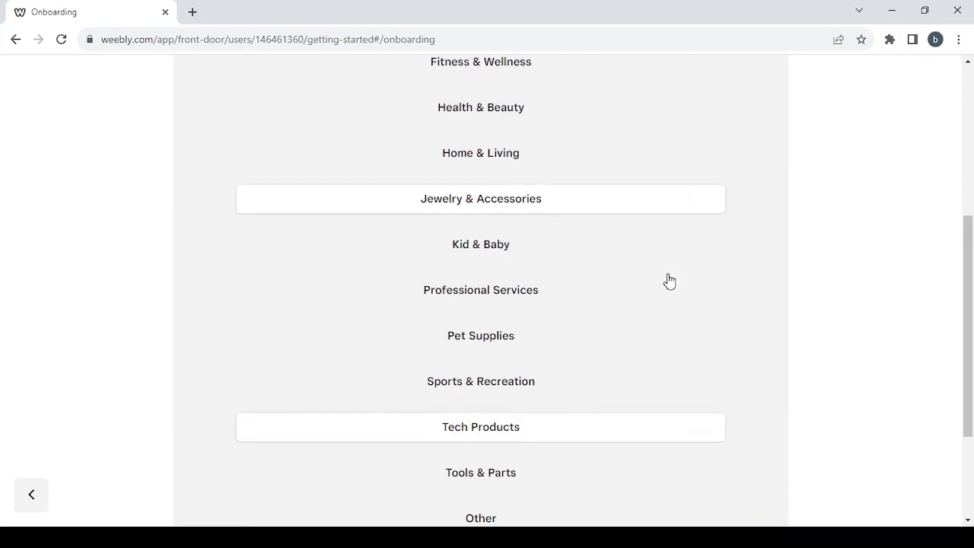
pyautogui.scroll(-2, 669, 280)
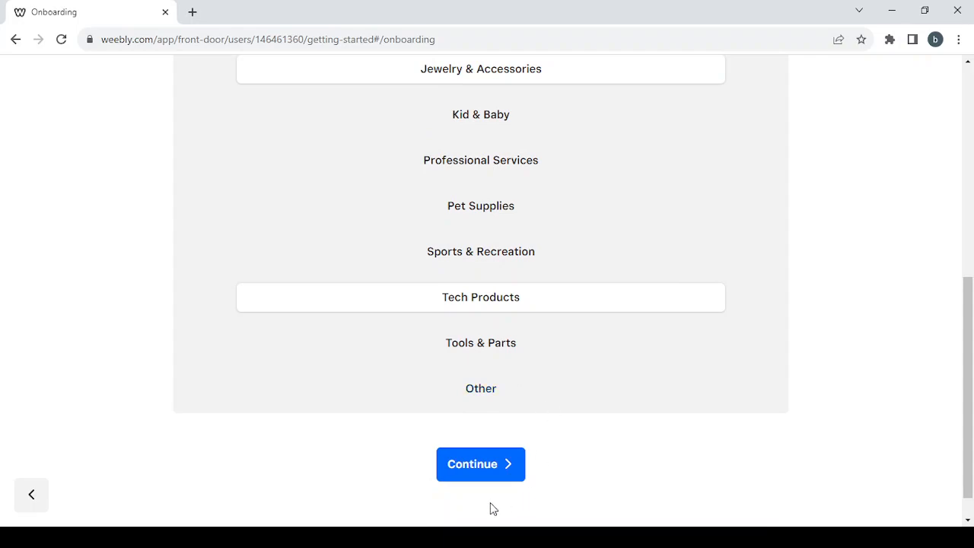
pyautogui.click(474, 479)
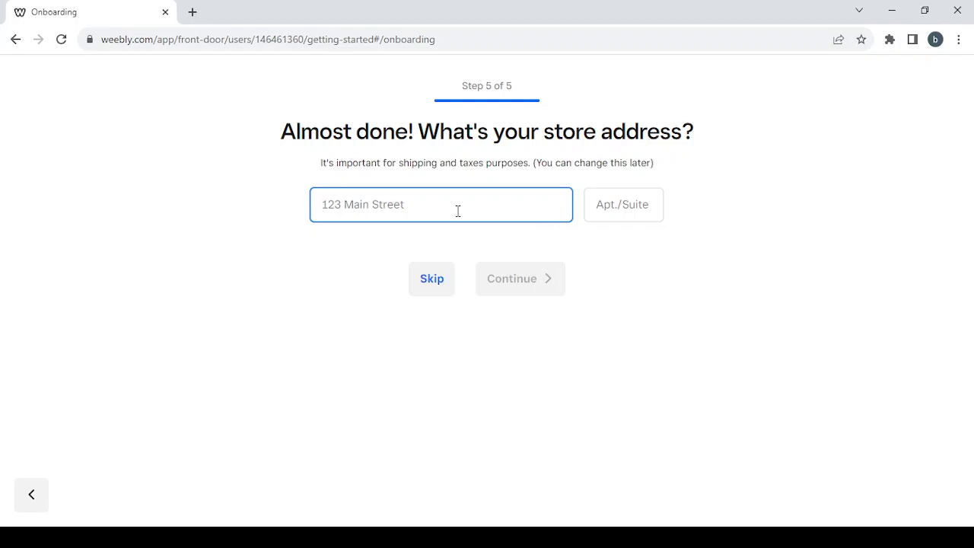
pyautogui.click(432, 278)
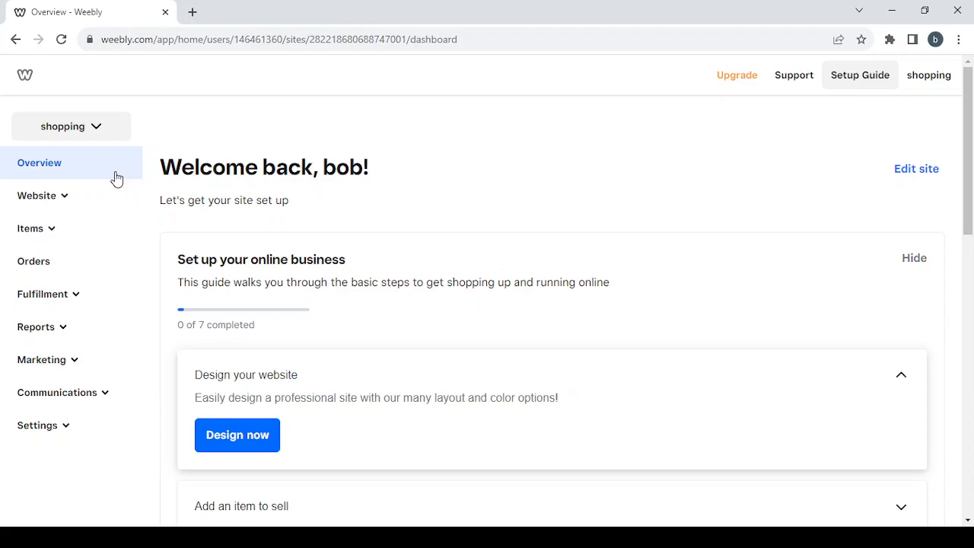
# Examine the options available under Website, Items and Fulfillment in the store dashboard.
pyautogui.click(57, 206)
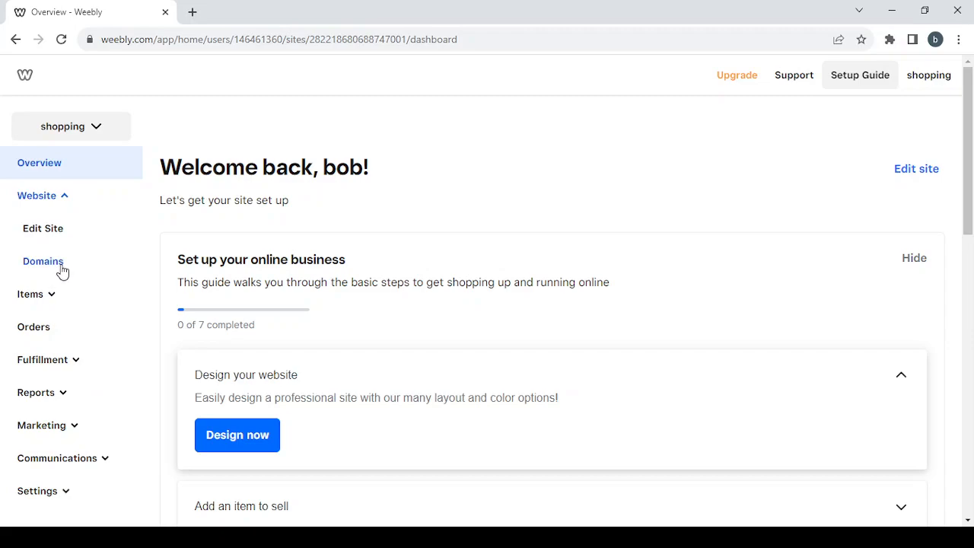
pyautogui.click(63, 204)
pyautogui.click(43, 238)
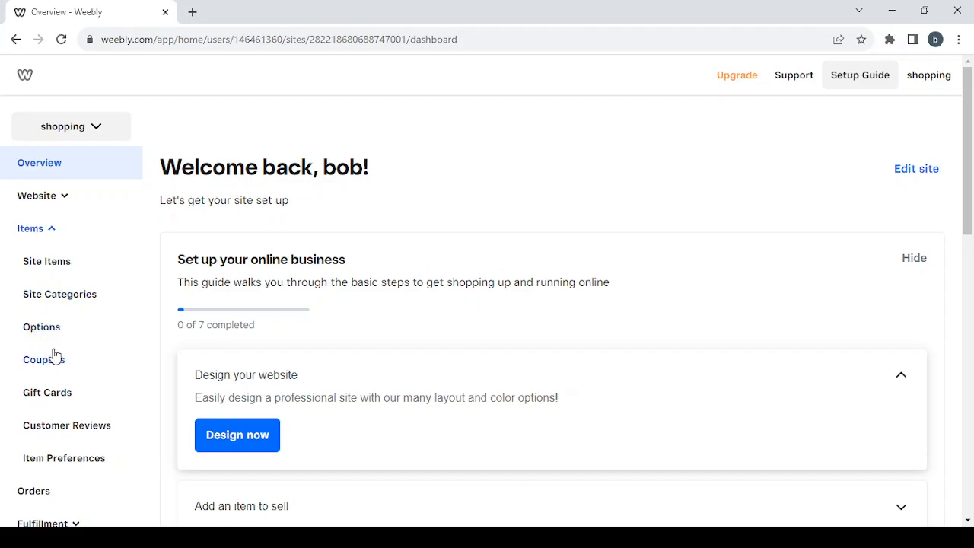
pyautogui.click(48, 228)
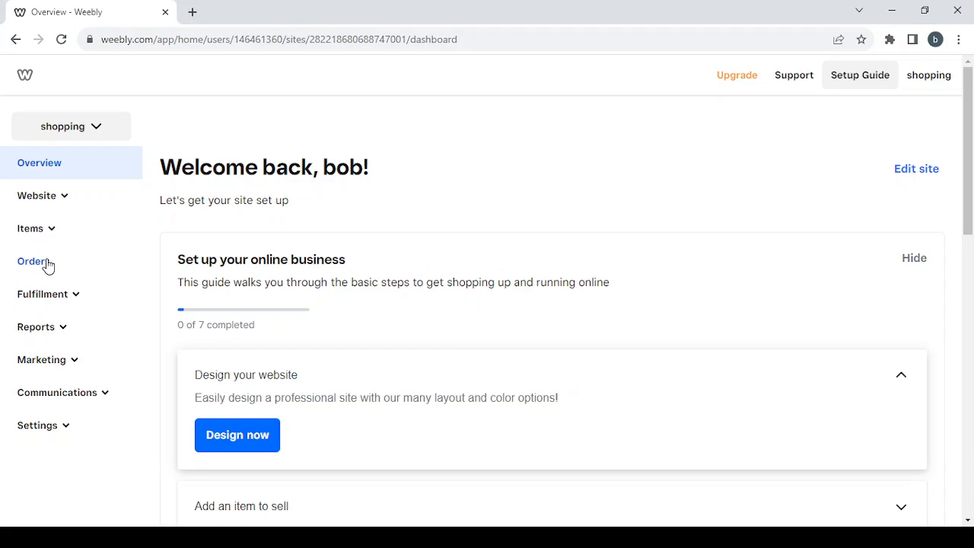
pyautogui.click(72, 296)
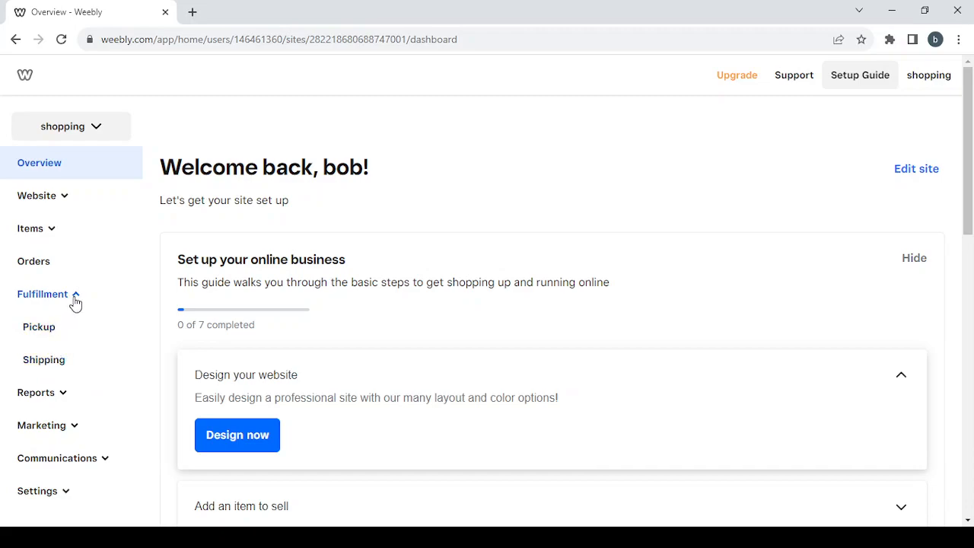
pyautogui.click(74, 299)
# Examine the options available under Reports, Marketing and Communications in the store dashboard.
pyautogui.click(61, 328)
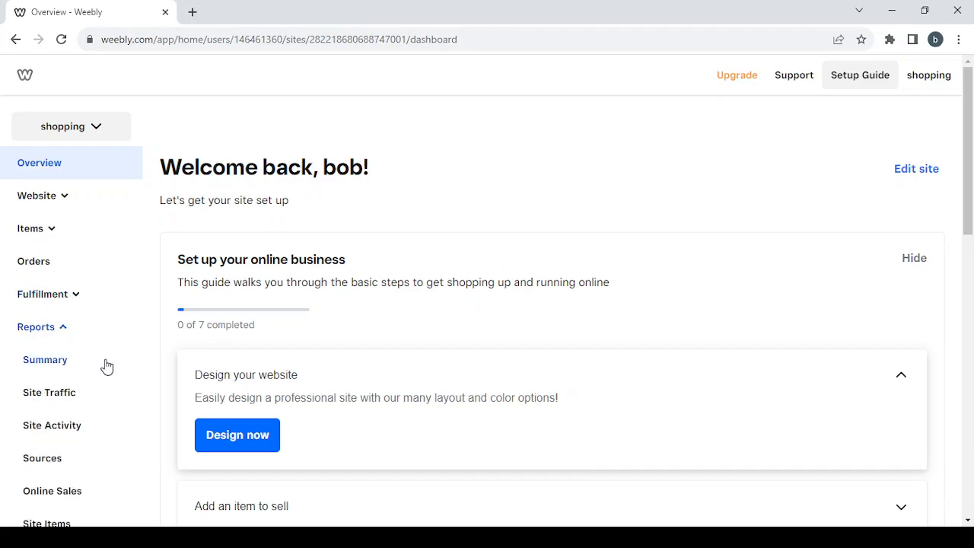
pyautogui.scroll(-2, 130, 405)
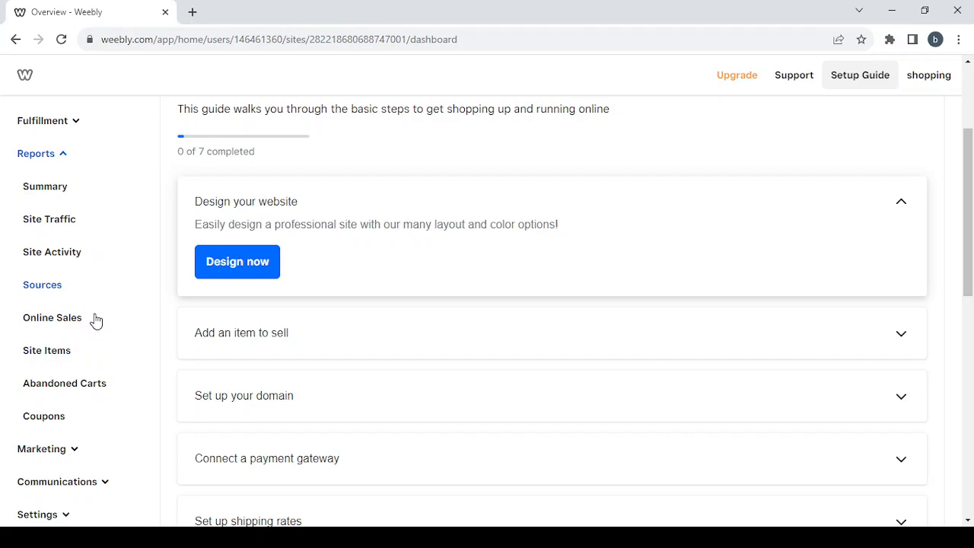
pyautogui.scroll(1, 92, 288)
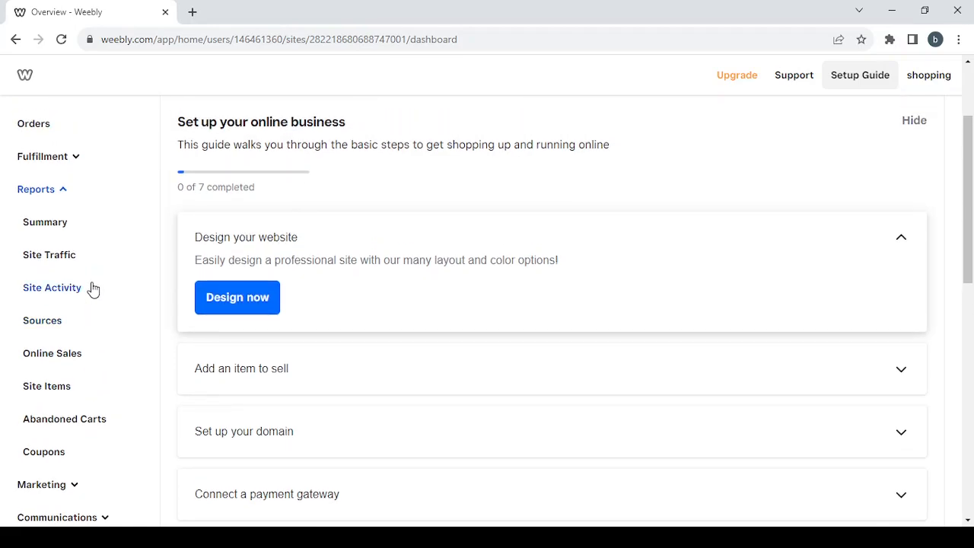
pyautogui.click(64, 196)
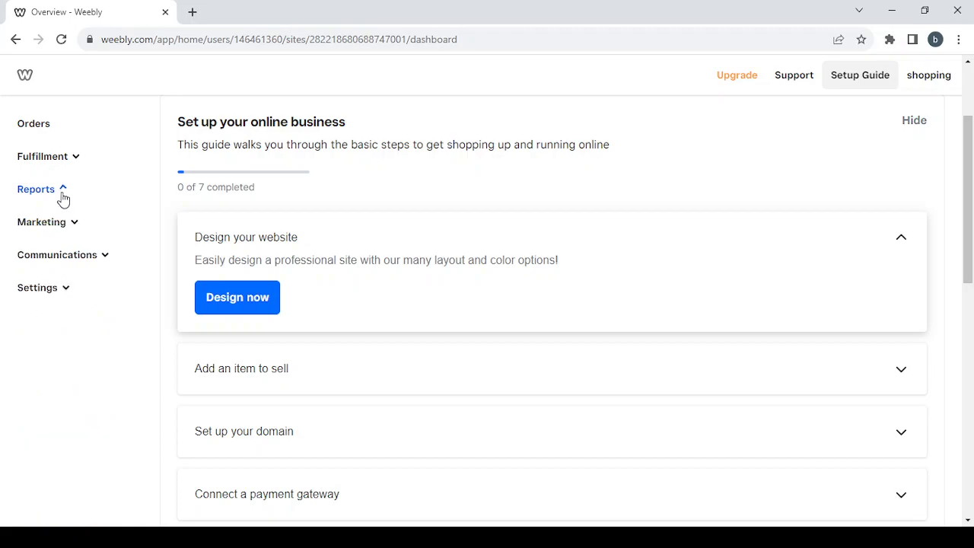
pyautogui.click(68, 229)
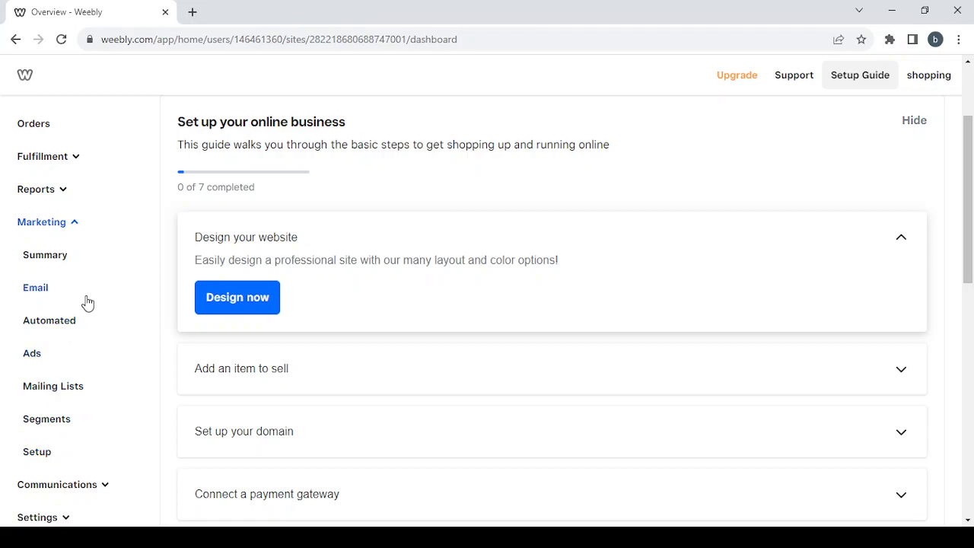
pyautogui.click(56, 225)
pyautogui.click(92, 257)
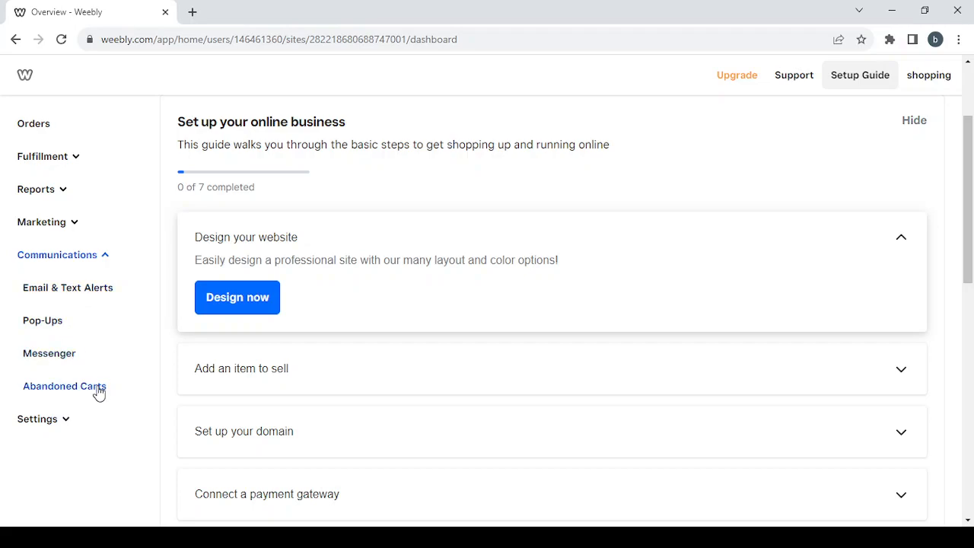
pyautogui.click(98, 258)
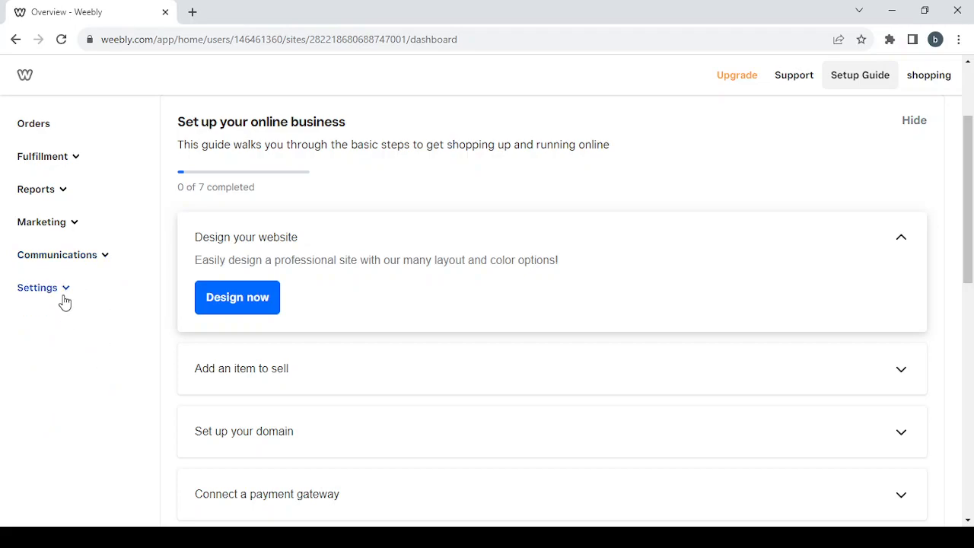
# Review the payment options in the store's Checkout settings, and view the language and units settings.
pyautogui.click(64, 296)
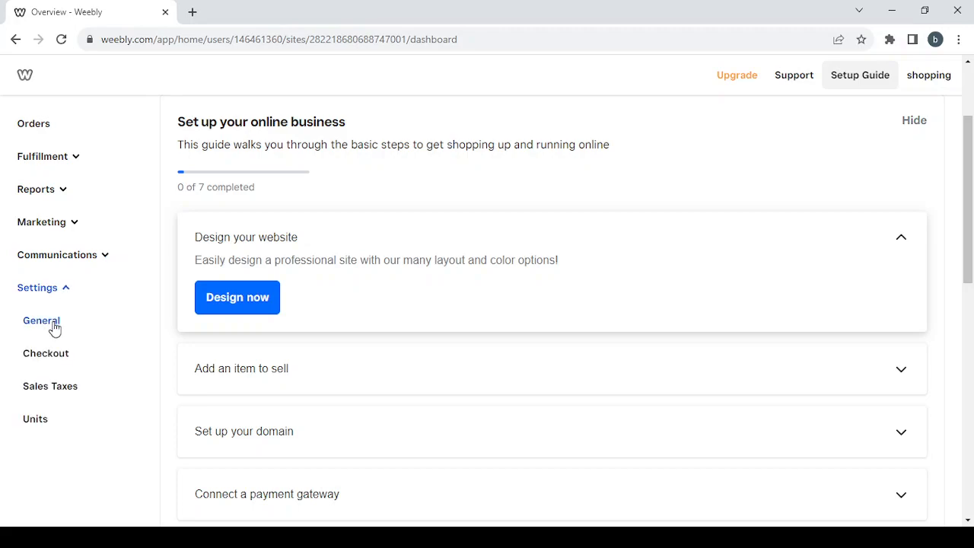
pyautogui.click(57, 361)
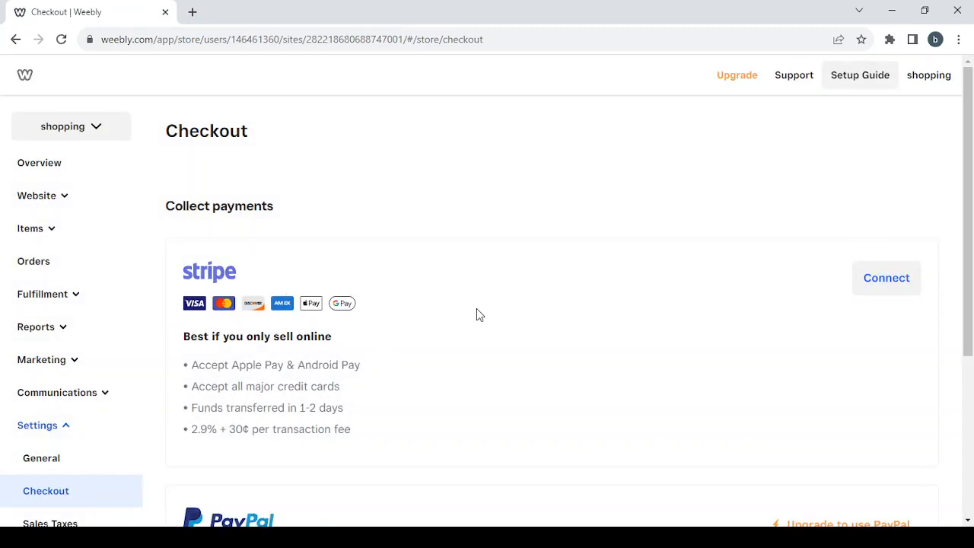
pyautogui.scroll(-3, 476, 314)
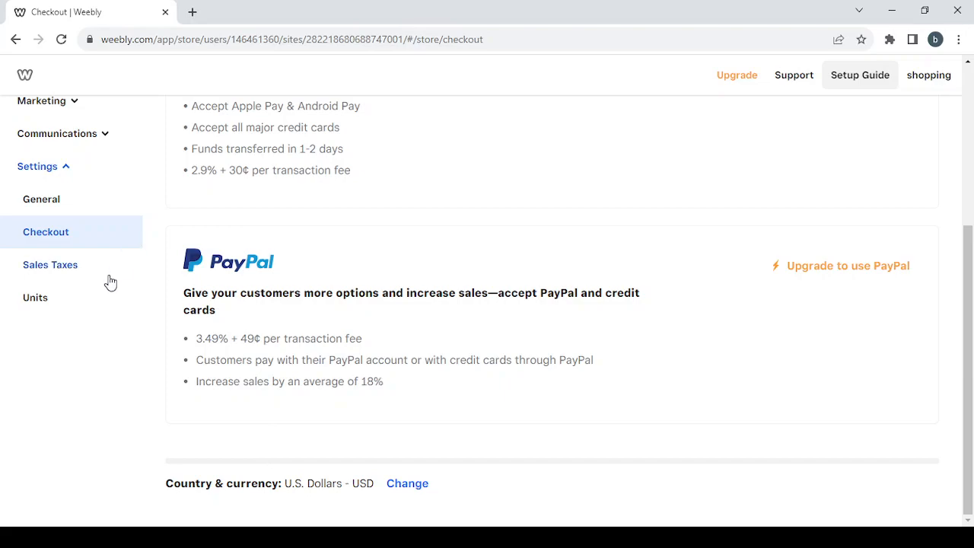
pyautogui.click(97, 308)
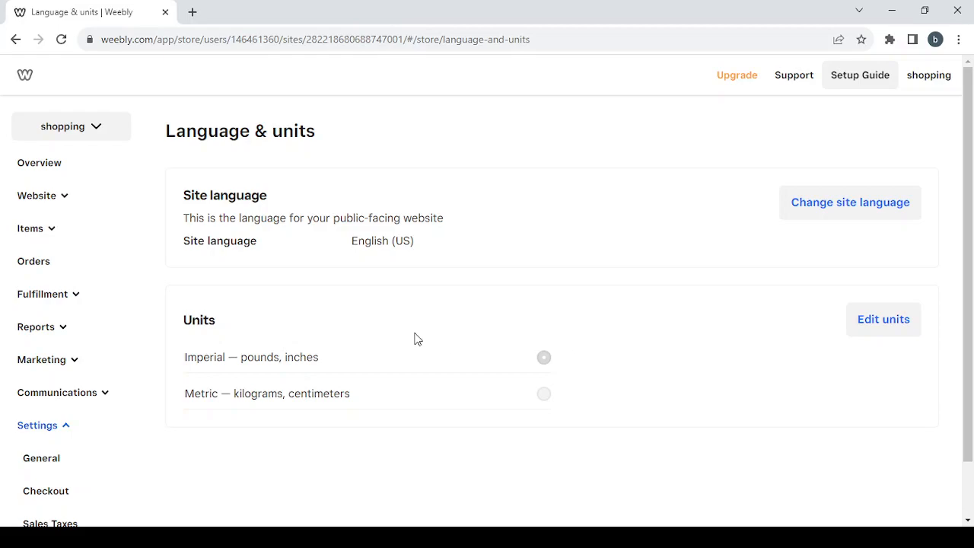
# Leave the language and units settings, return to the store overview and open the site for editing.
pyautogui.scroll(-2, 79, 337)
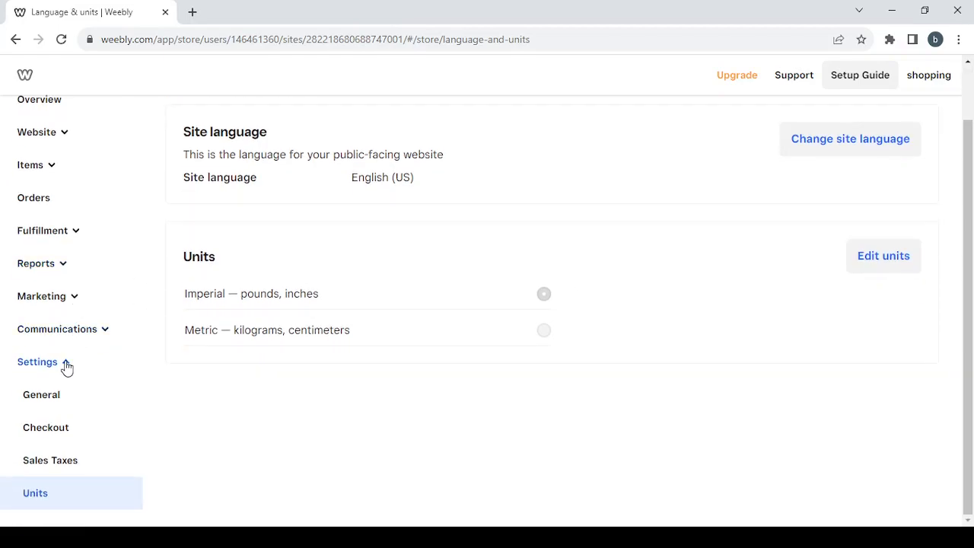
pyautogui.click(65, 365)
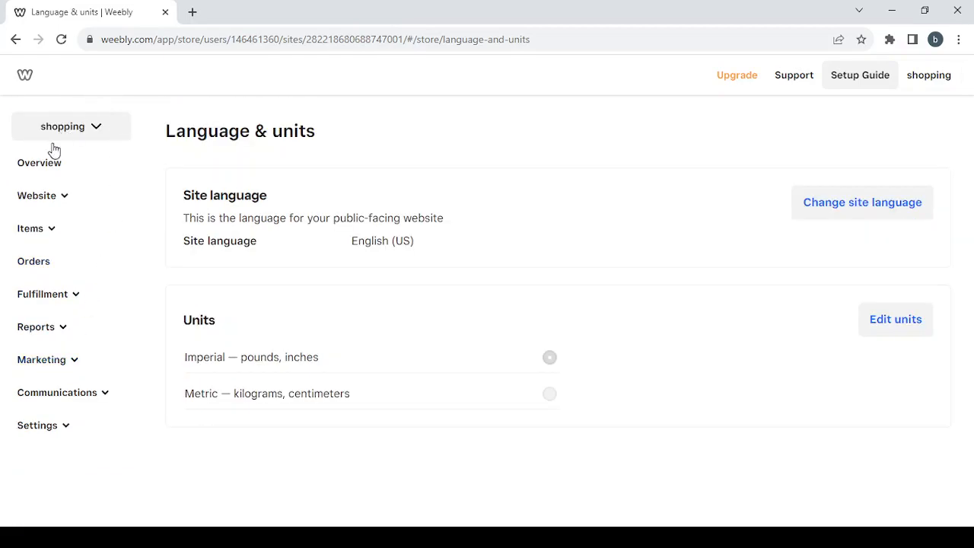
pyautogui.click(41, 167)
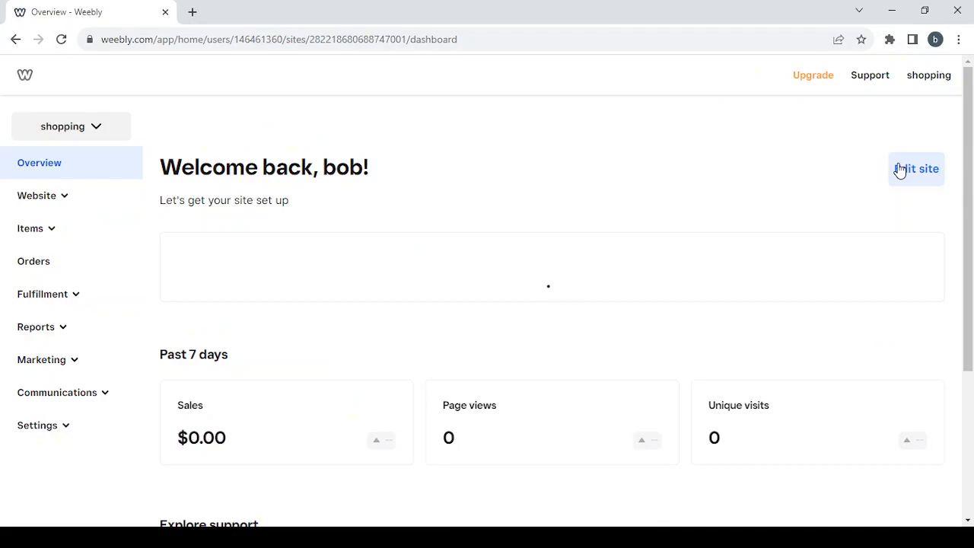
pyautogui.click(899, 168)
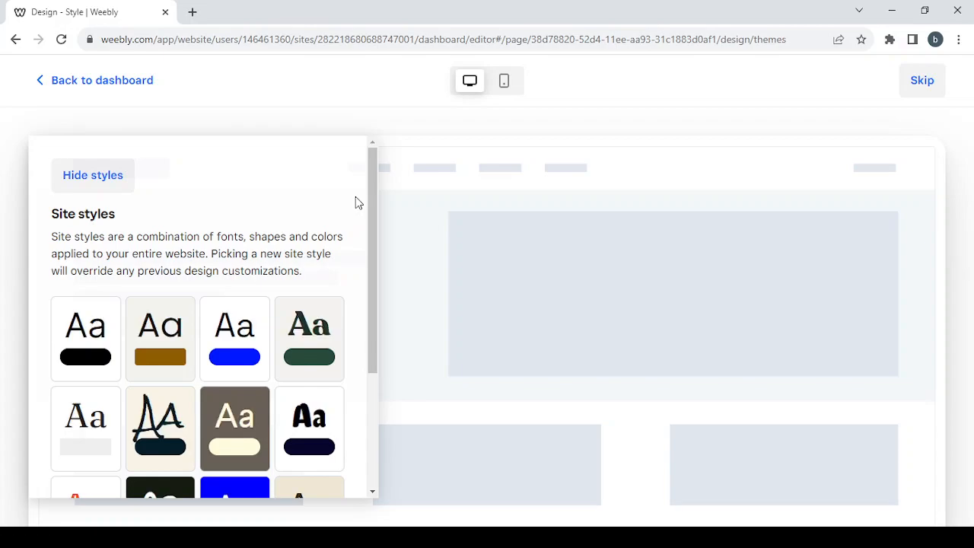
# Browse the available site styles and select the pale style with the squared brown button.
pyautogui.scroll(-3, 355, 198)
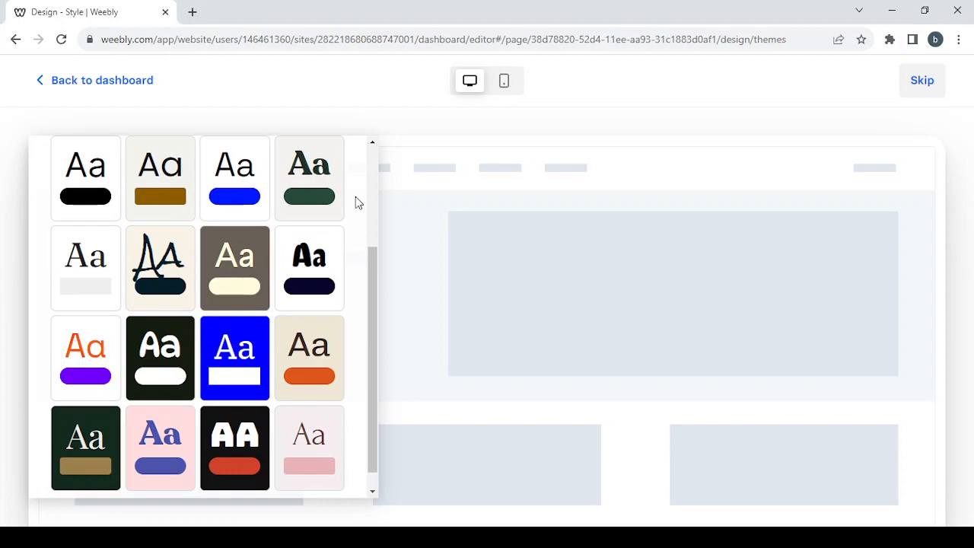
pyautogui.scroll(-1, 355, 198)
pyautogui.scroll(3, 355, 198)
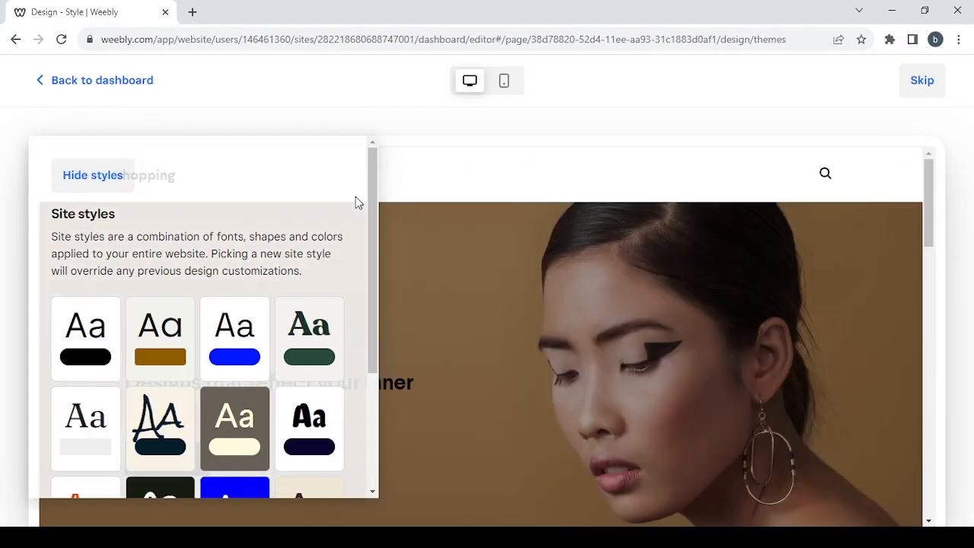
pyautogui.scroll(-5, 300, 211)
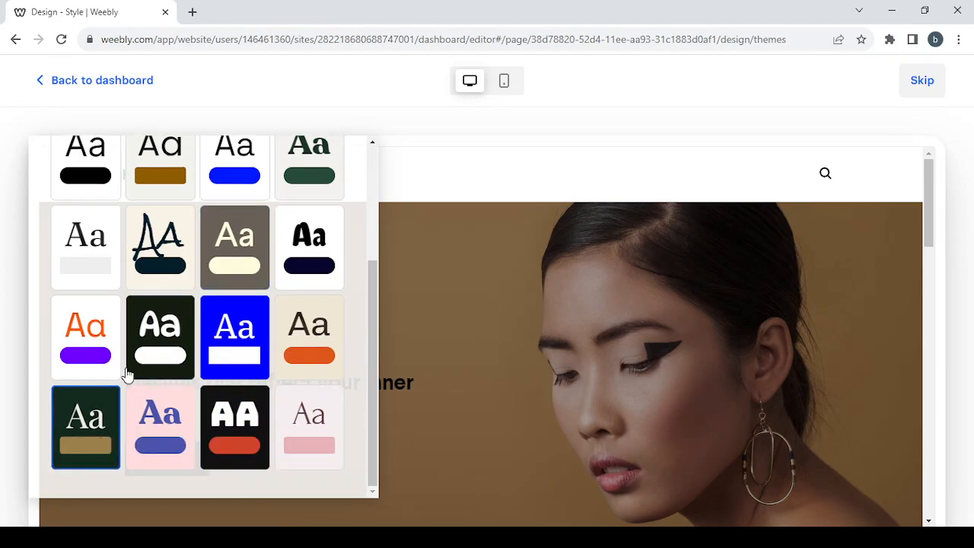
pyautogui.scroll(3, 194, 289)
pyautogui.click(160, 254)
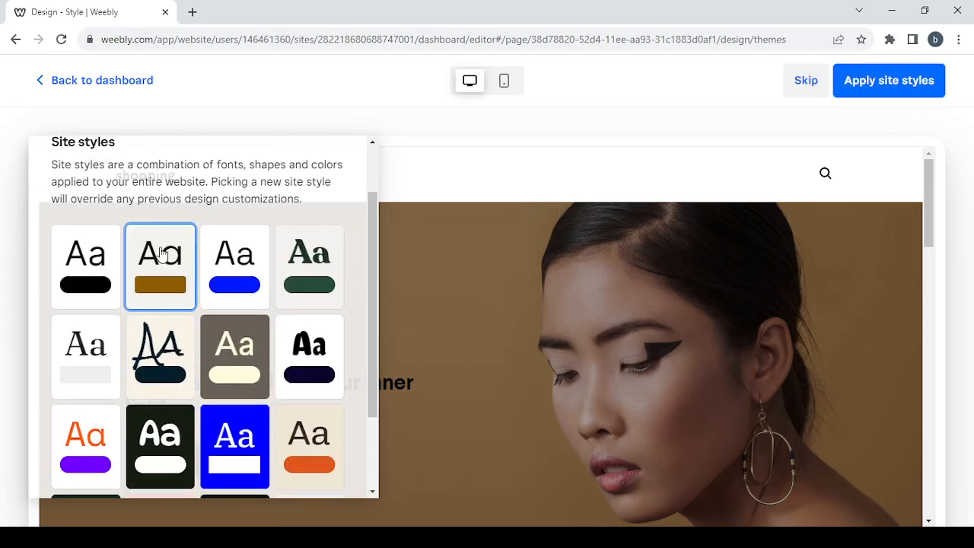
pyautogui.scroll(2, 266, 205)
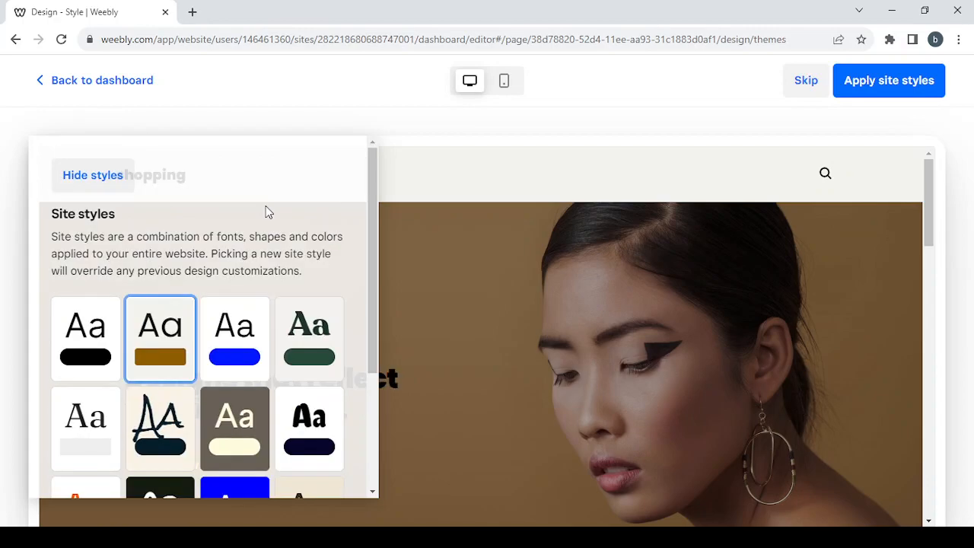
# Hide the style list, review the whole page in the selected style, and apply the site style.
pyautogui.click(87, 184)
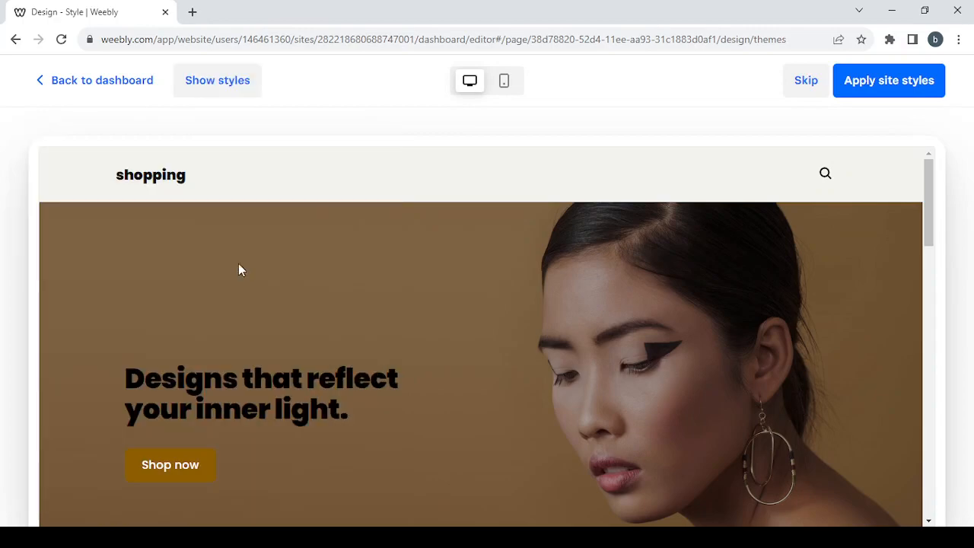
pyautogui.scroll(-5, 408, 358)
pyautogui.scroll(-10, 409, 362)
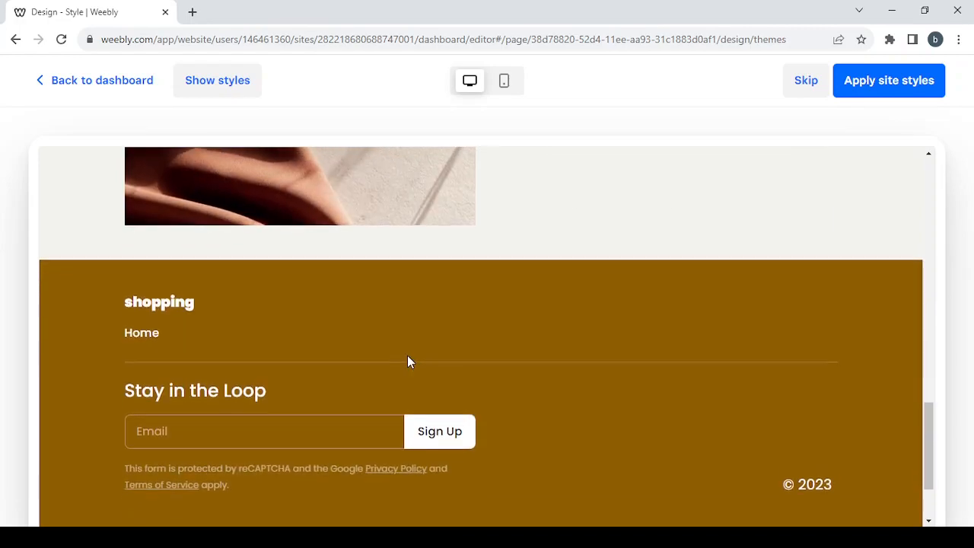
pyautogui.scroll(5, 409, 362)
pyautogui.scroll(10, 408, 363)
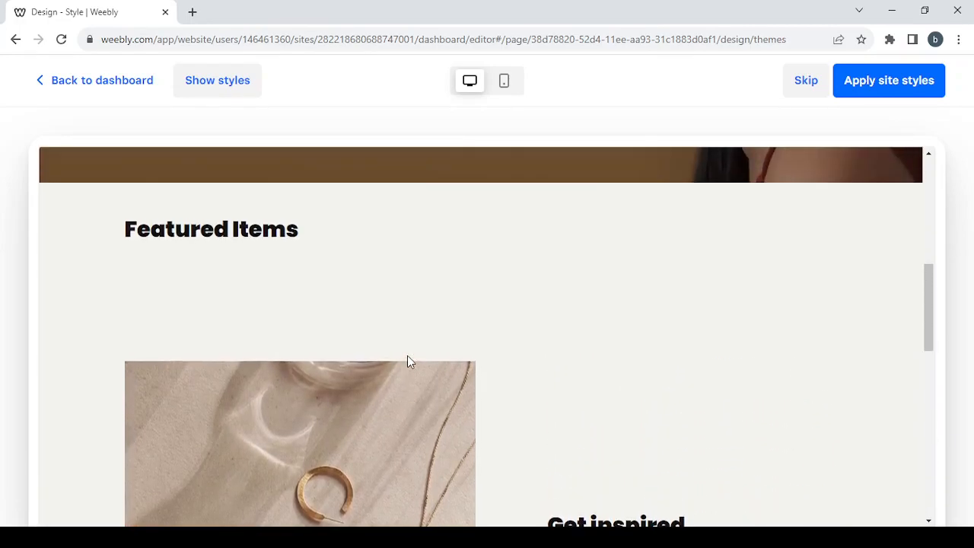
pyautogui.scroll(2, 407, 361)
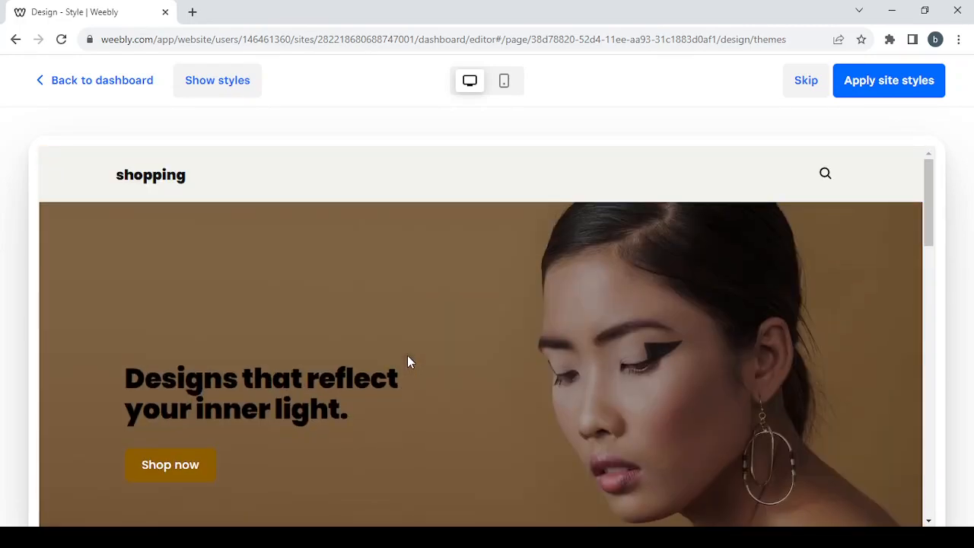
pyautogui.click(899, 80)
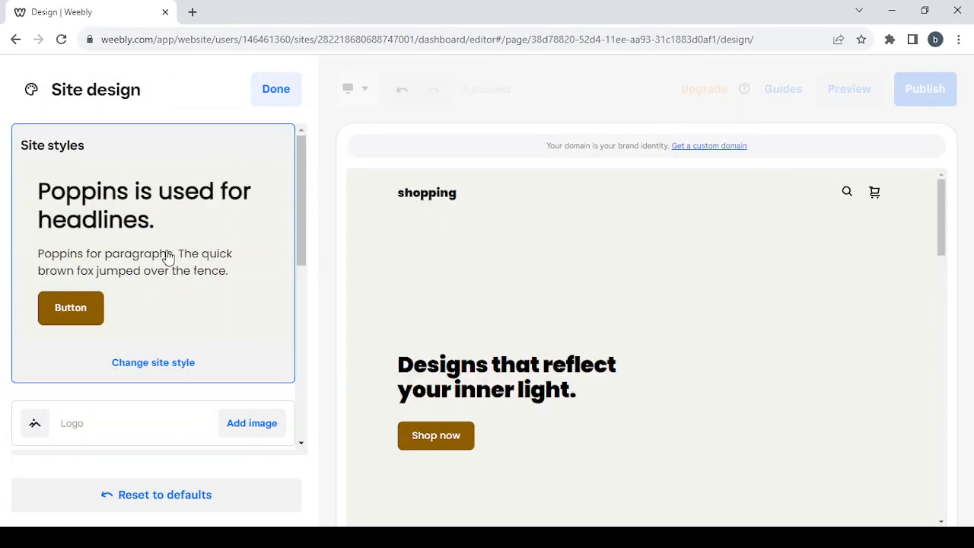
# Set the site's font pairing to Comfortaa with Larsseit in the site design.
pyautogui.scroll(-3, 167, 257)
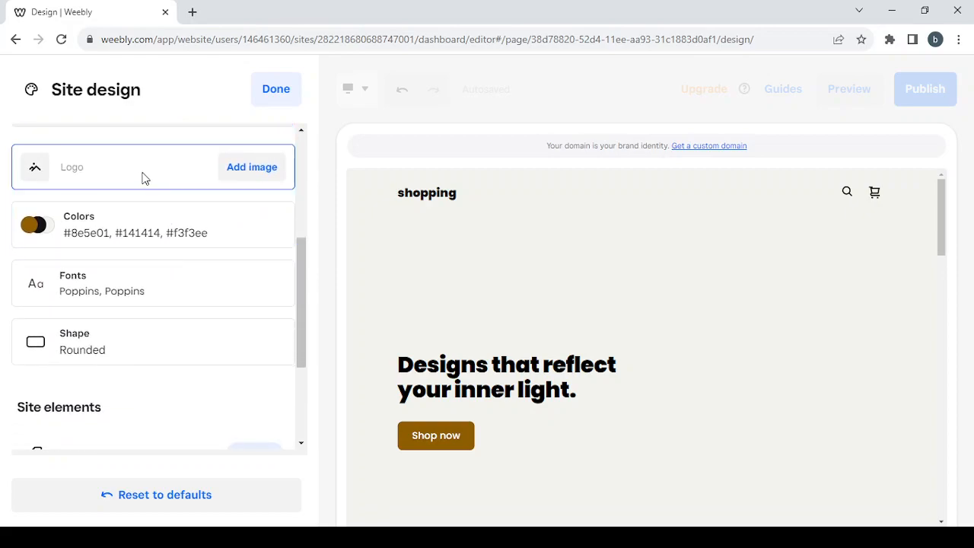
pyautogui.click(168, 292)
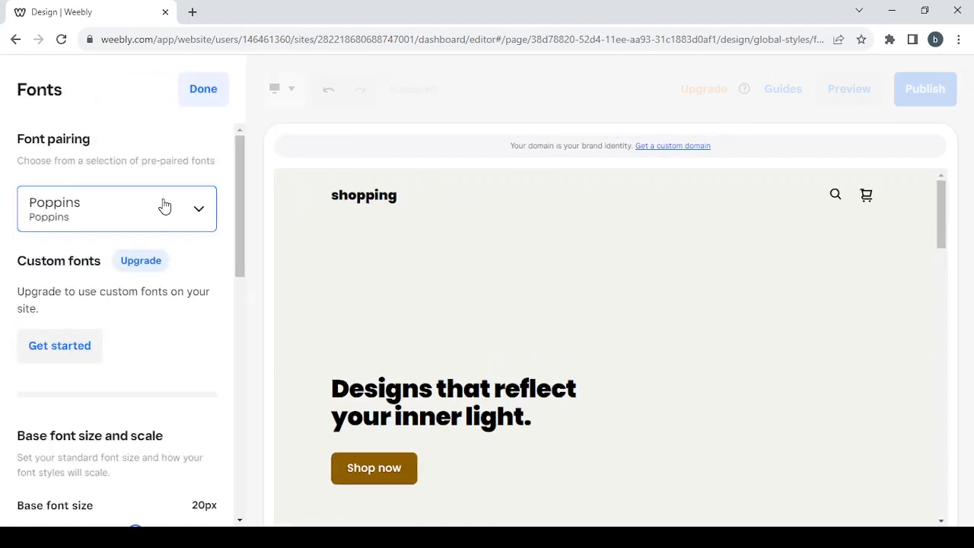
pyautogui.click(164, 206)
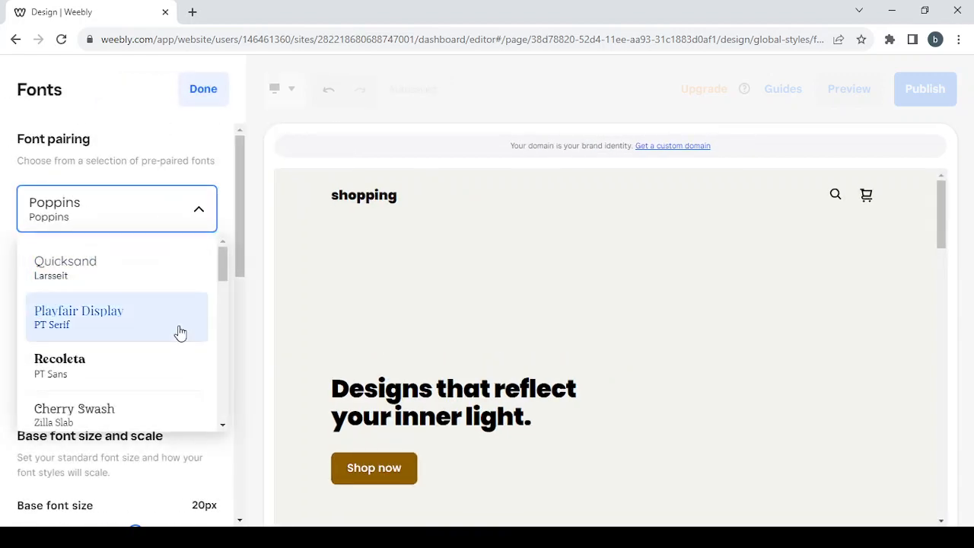
pyautogui.scroll(-2, 179, 333)
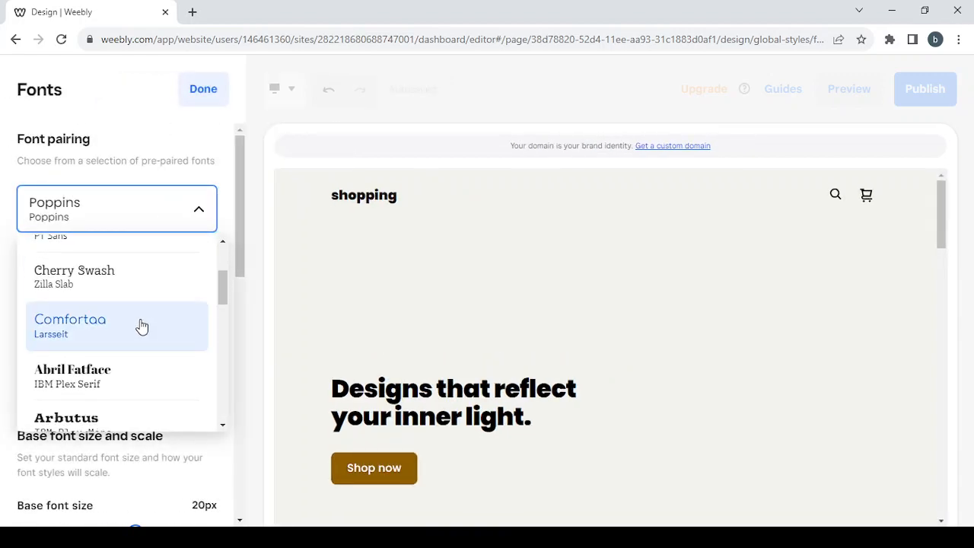
pyautogui.click(141, 326)
# Set the site fonts' type scale to x1.30.
pyautogui.scroll(-2, 153, 342)
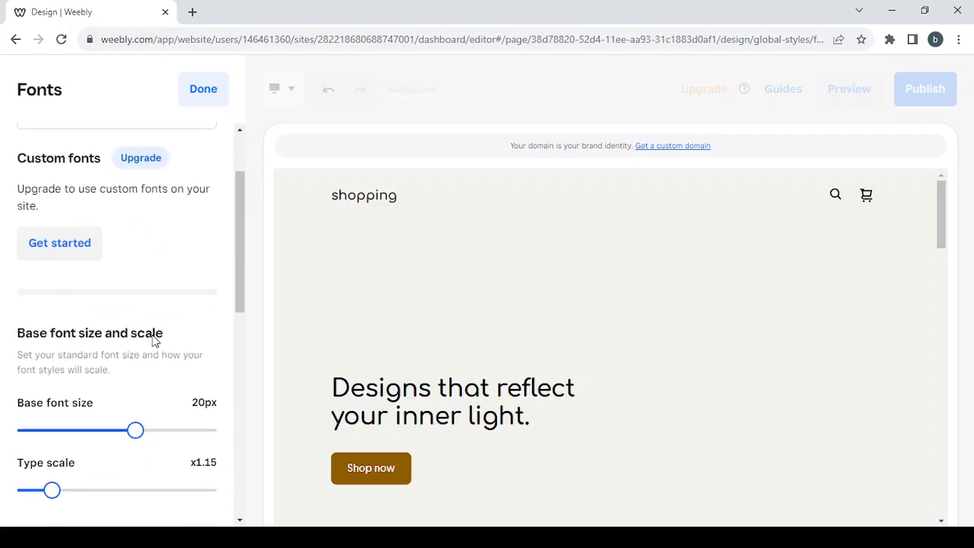
pyautogui.scroll(-2, 152, 342)
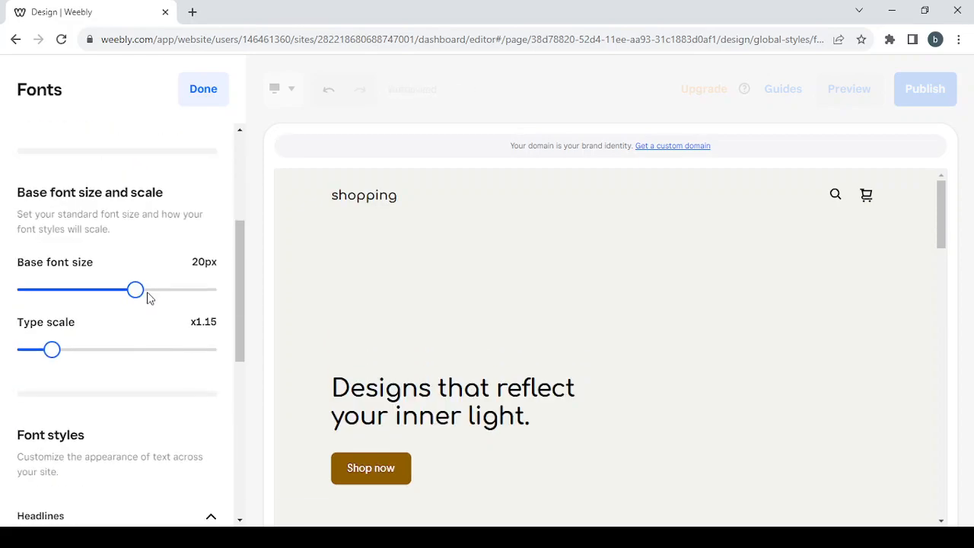
pyautogui.click(90, 352)
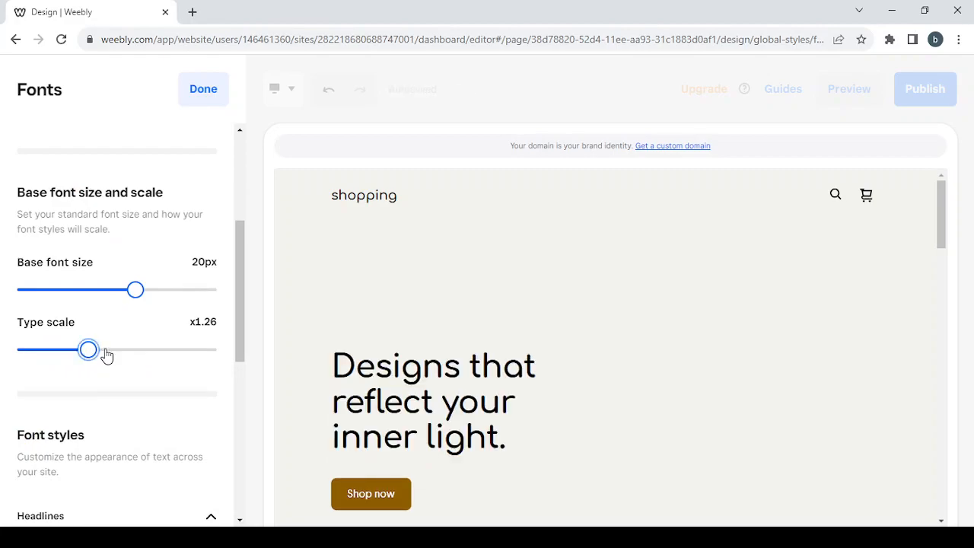
pyautogui.click(109, 352)
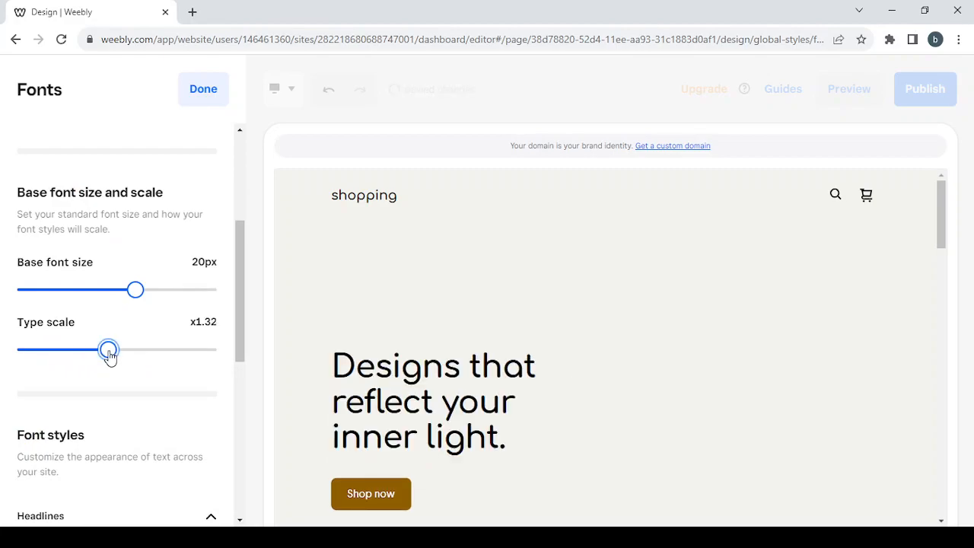
pyautogui.moveTo(110, 356); pyautogui.dragTo(104, 360)
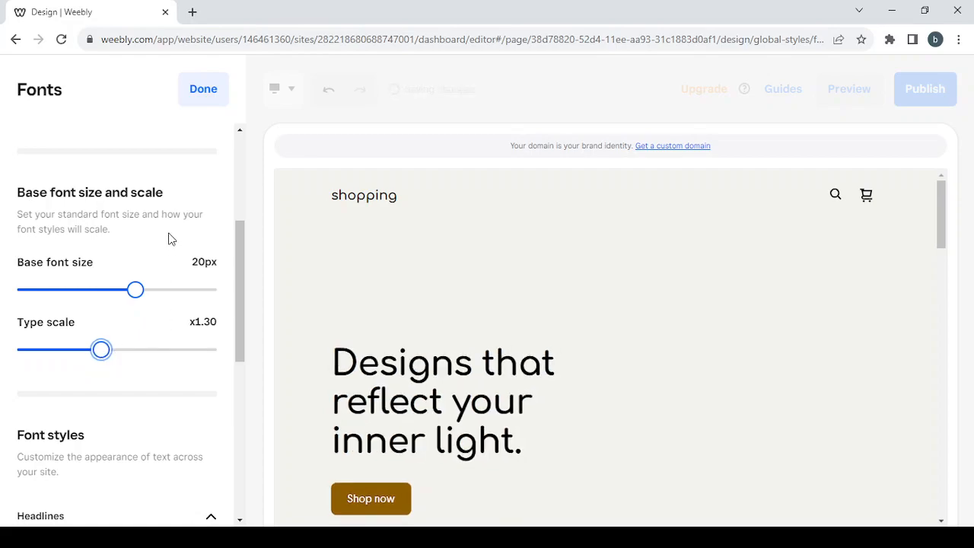
# Set the line height of the headline font style to 1.2.
pyautogui.scroll(-2, 181, 394)
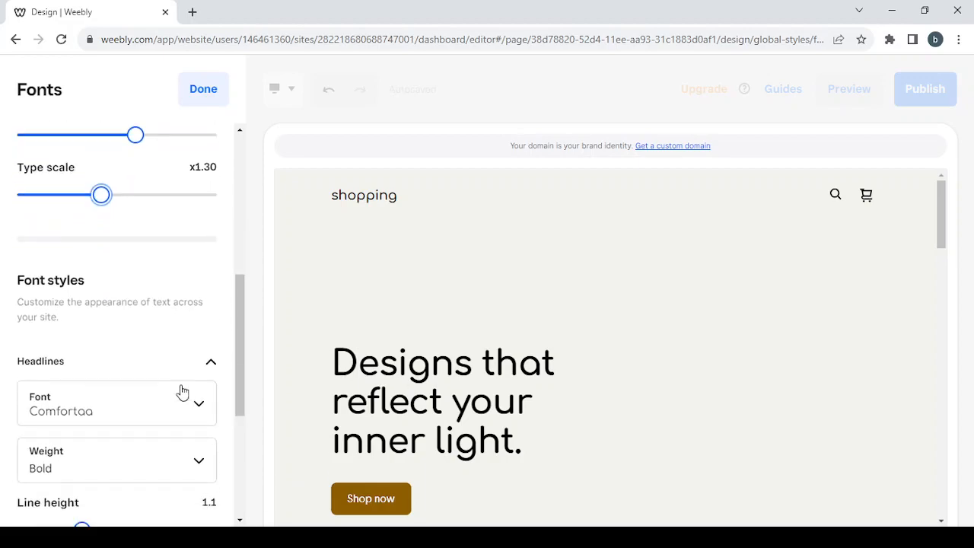
pyautogui.scroll(-3, 182, 391)
pyautogui.scroll(-1, 182, 391)
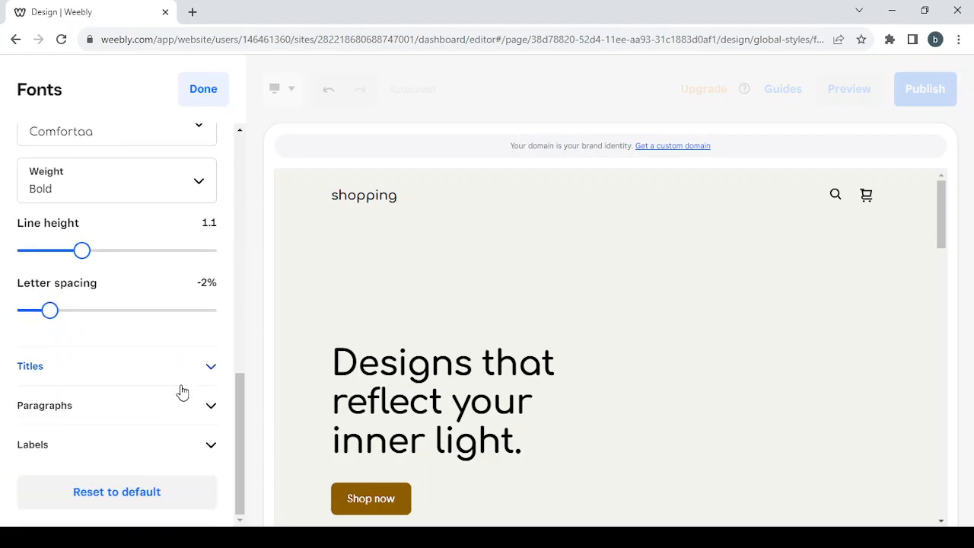
pyautogui.scroll(4, 182, 391)
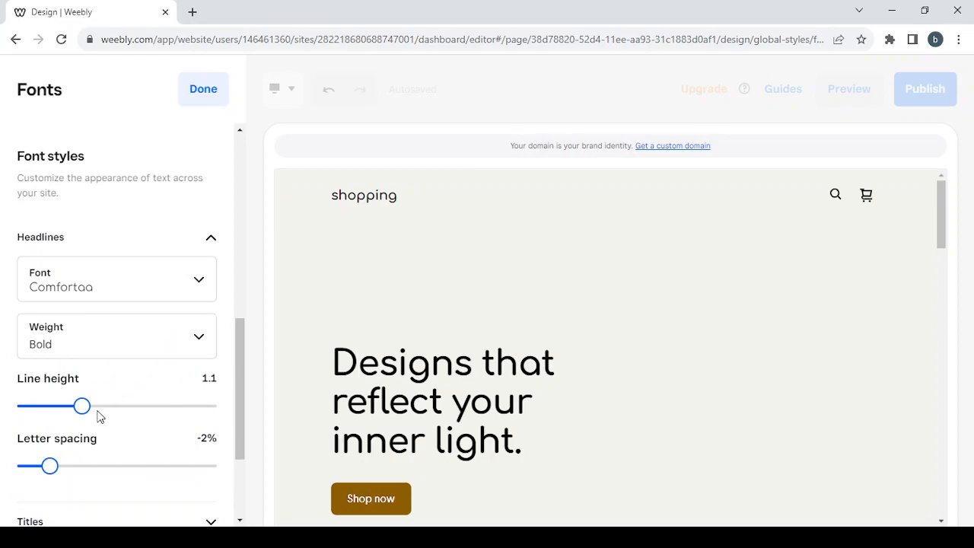
pyautogui.moveTo(82, 407); pyautogui.dragTo(96, 406)
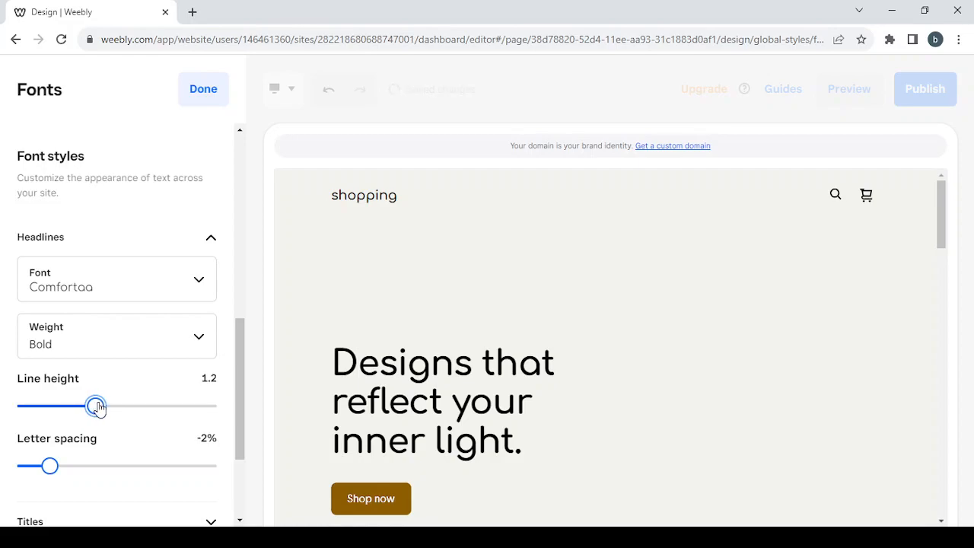
# Set the headline letter spacing to 2% and finish editing the fonts.
pyautogui.scroll(-2, 148, 376)
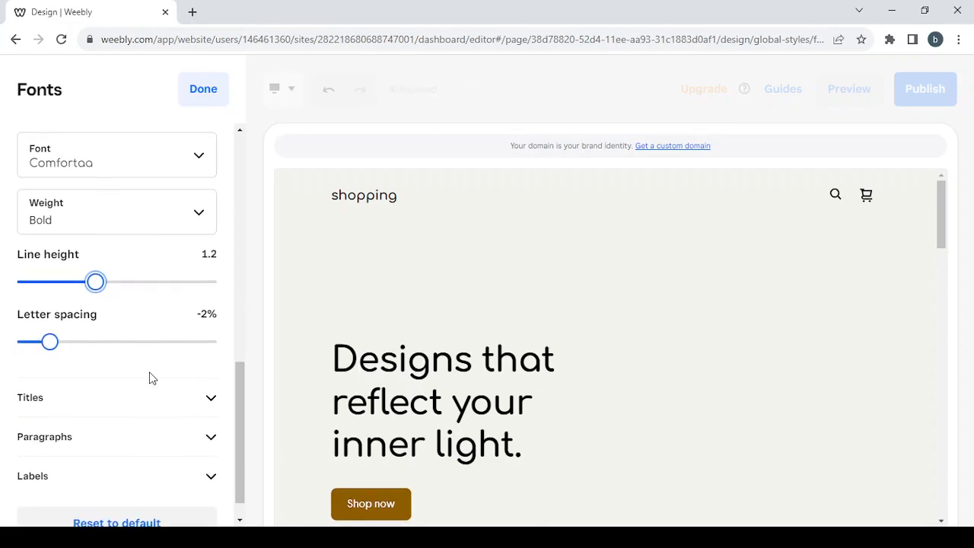
pyautogui.moveTo(49, 347)
pyautogui.mouseDown()
pyautogui.moveTo(35, 344)
pyautogui.moveTo(65, 347)
pyautogui.mouseUp()
pyautogui.click(53, 344)
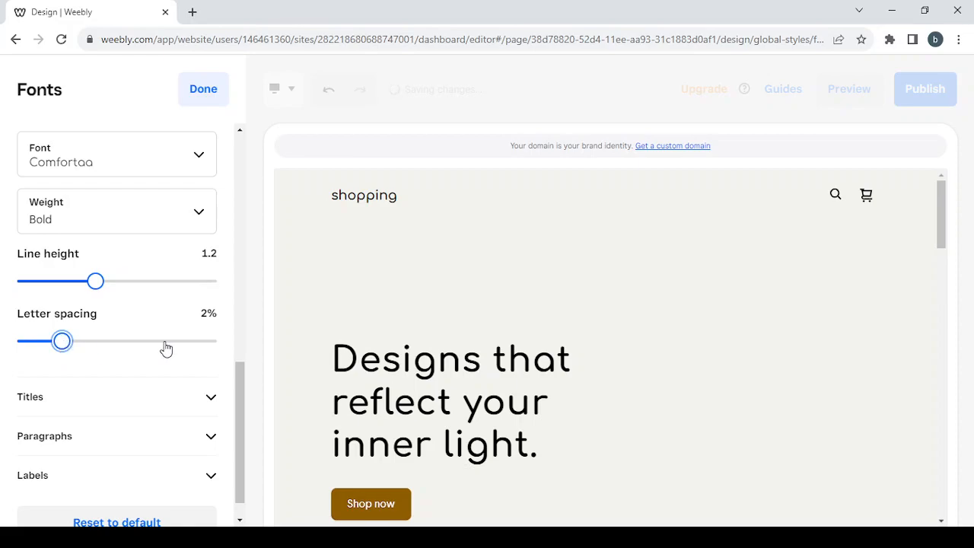
pyautogui.scroll(-1, 163, 346)
pyautogui.scroll(10, 167, 348)
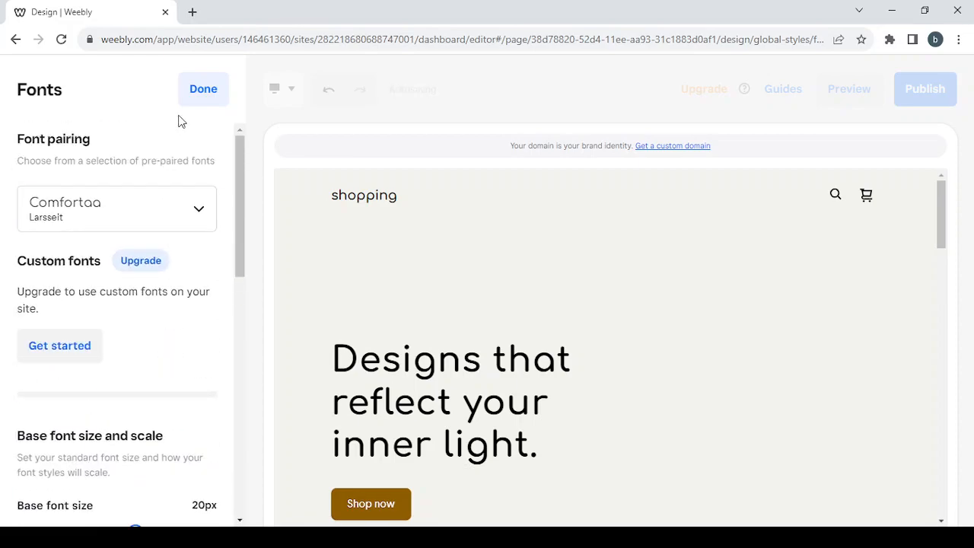
pyautogui.click(217, 102)
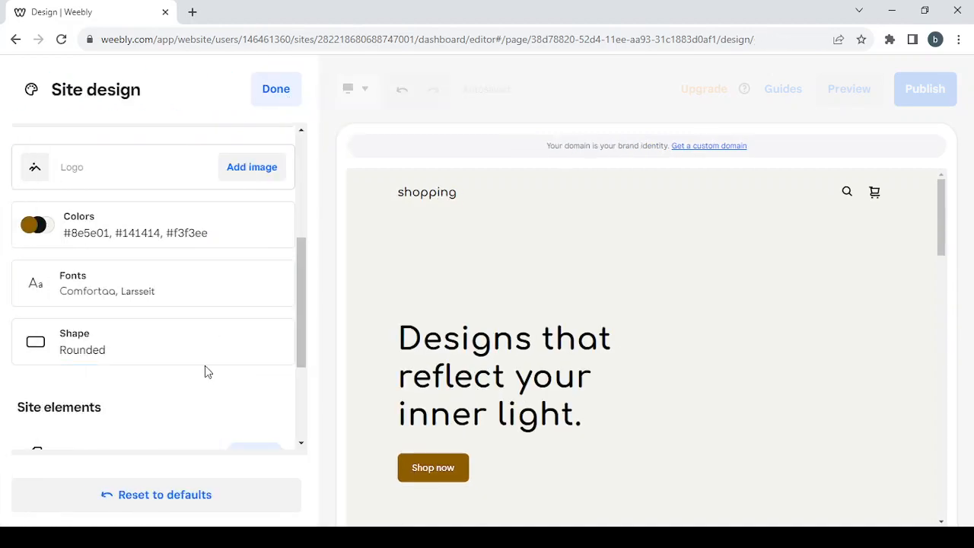
# Set the site's image shape to Rounded, finish the shape settings and view the remaining site elements.
pyautogui.click(198, 361)
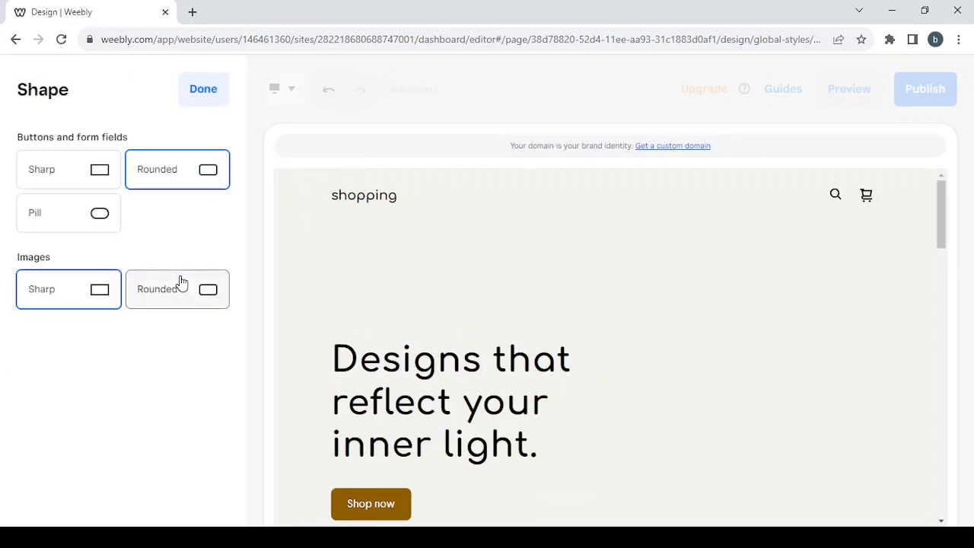
pyautogui.click(181, 282)
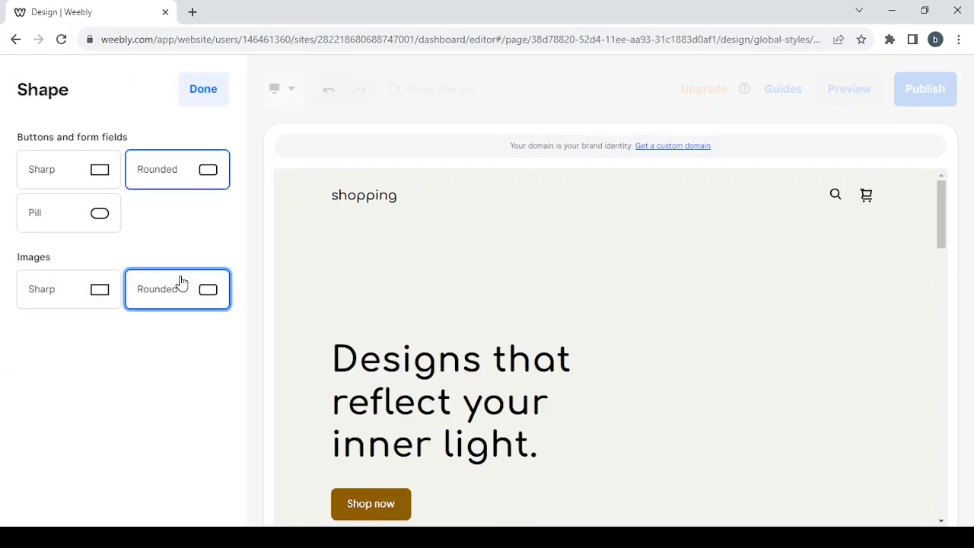
pyautogui.click(204, 88)
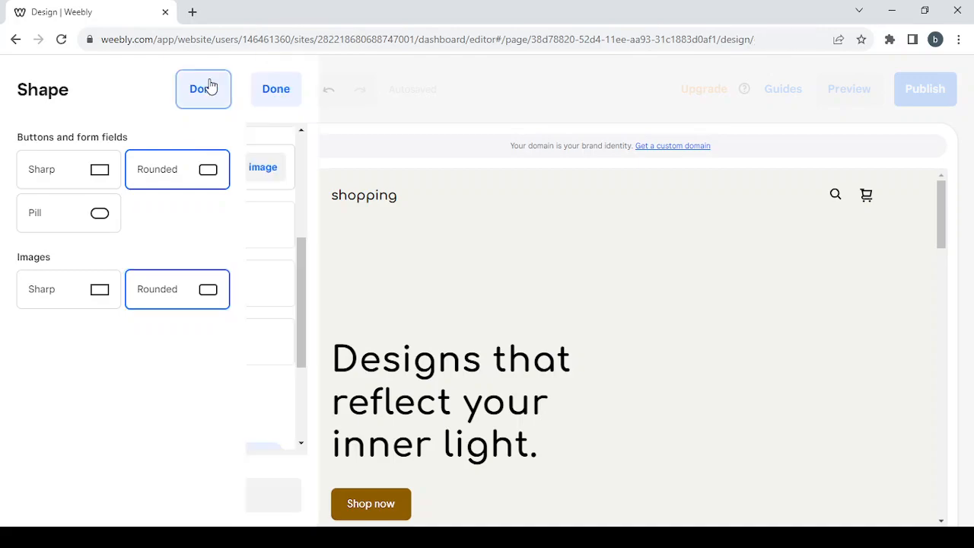
pyautogui.scroll(-3, 211, 364)
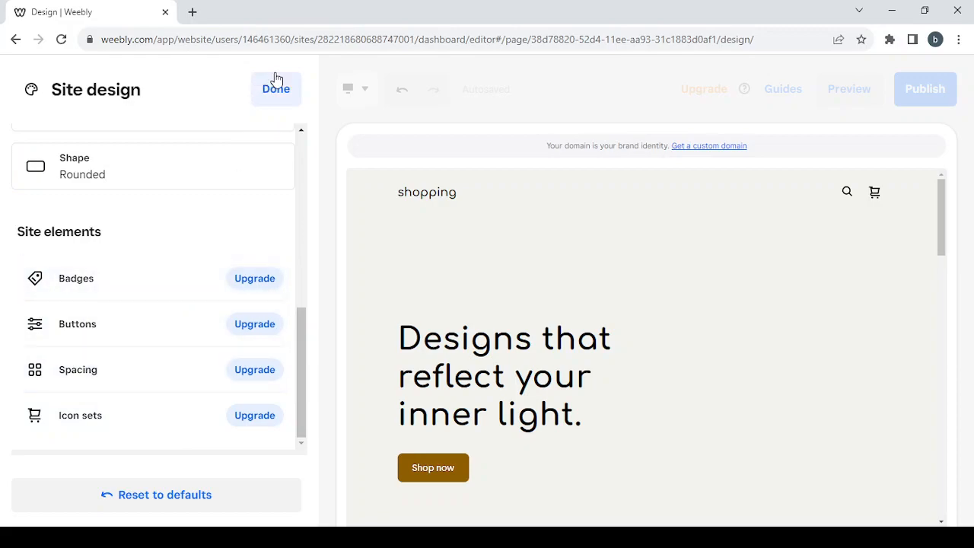
# Finish the site design, close the domain setup dialog without choosing a domain, and dismiss all editor tour tips.
pyautogui.click(279, 97)
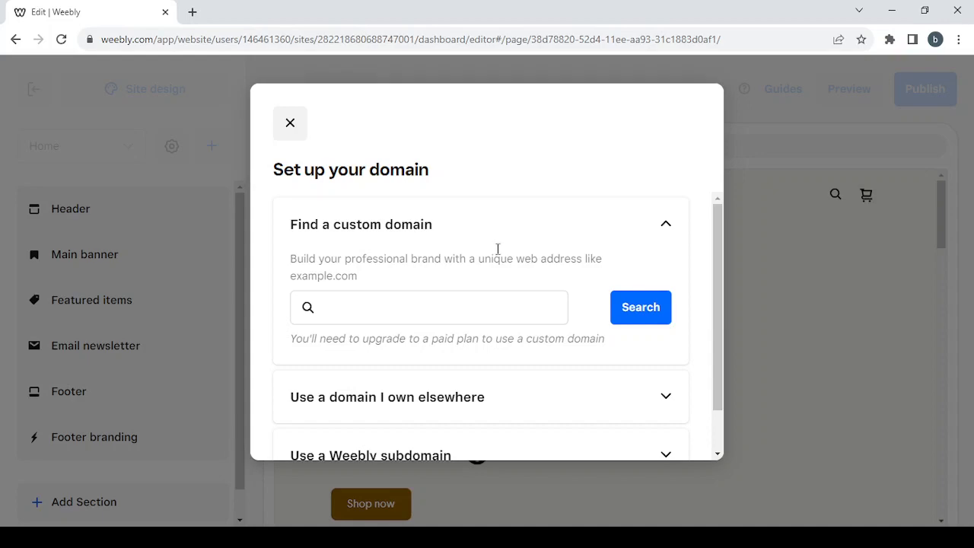
pyautogui.click(364, 307)
pyautogui.click(363, 305)
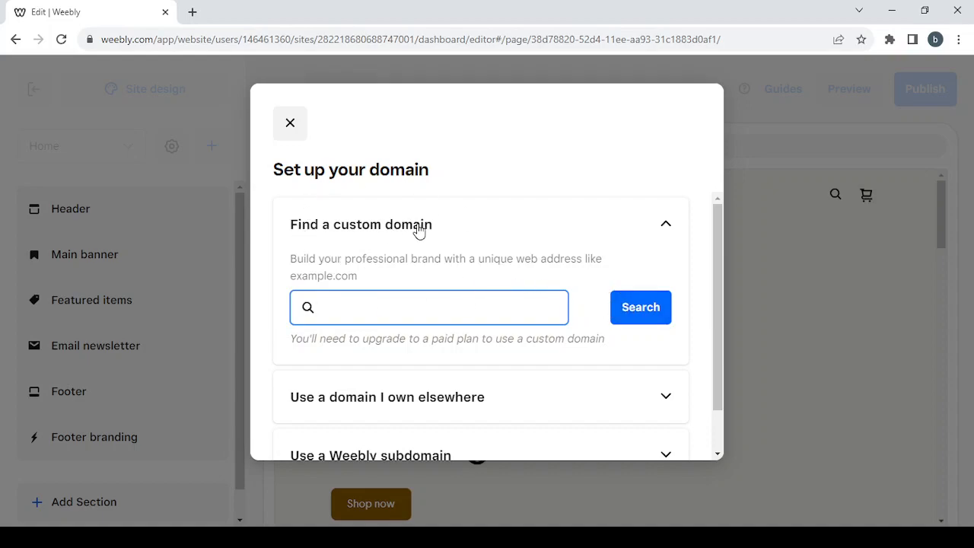
pyautogui.click(289, 123)
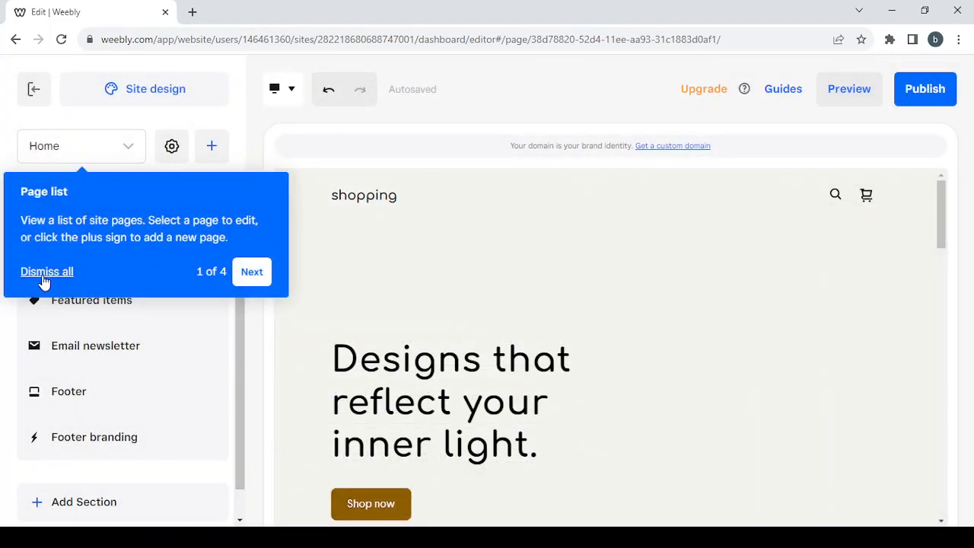
pyautogui.click(44, 280)
pyautogui.click(274, 183)
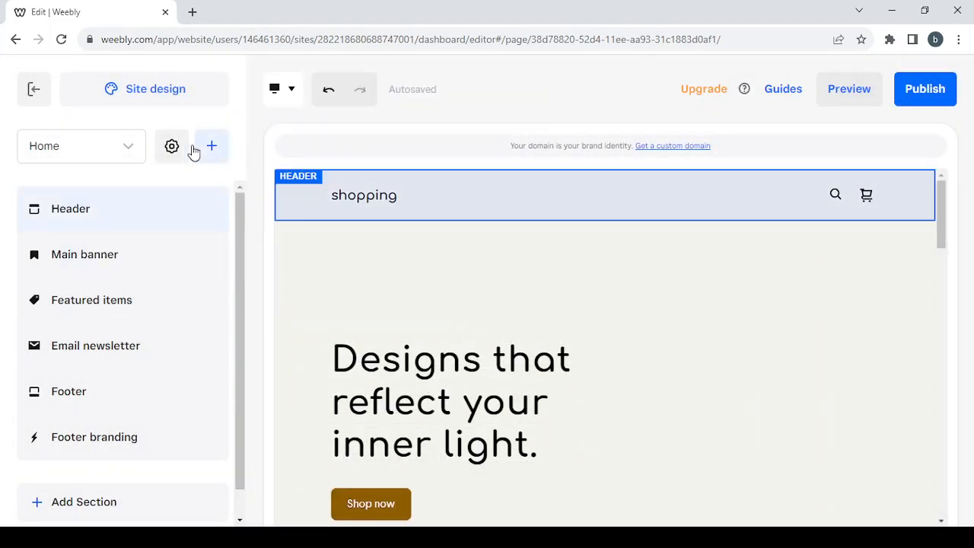
# Look through the options for adding site content and the settings options of the Home page.
pyautogui.click(221, 156)
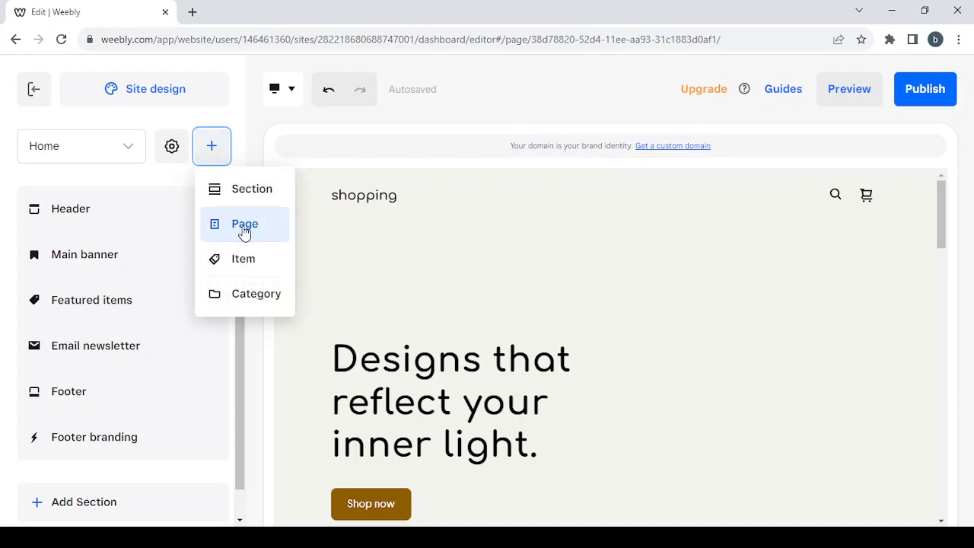
pyautogui.click(201, 143)
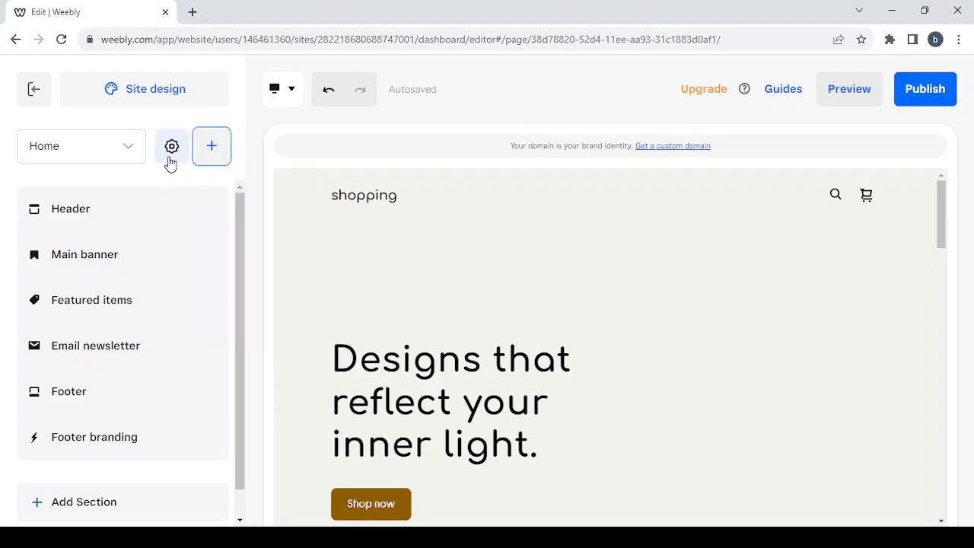
pyautogui.click(171, 158)
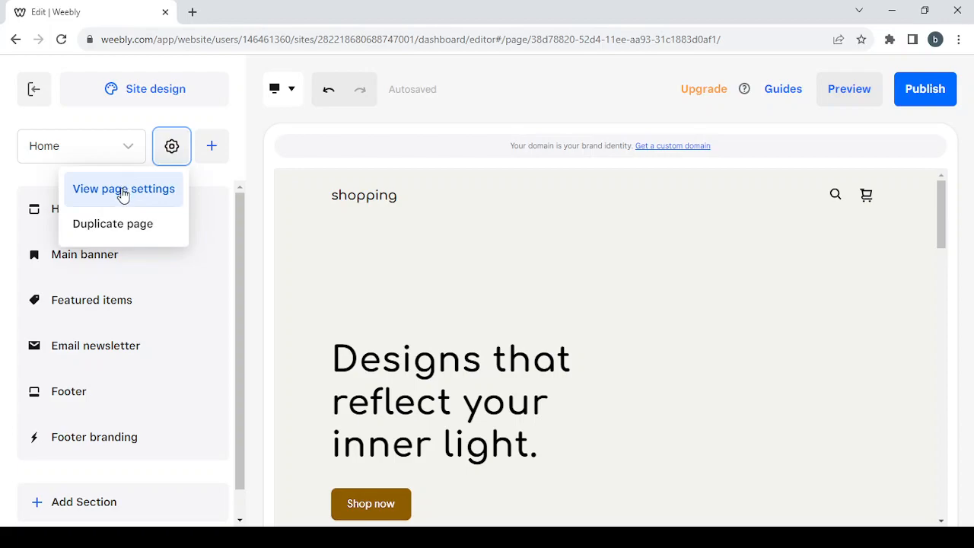
pyautogui.click(171, 157)
# Review the site's page list, including its standard, category, item and story pages, and return to the Home page sections.
pyautogui.click(128, 155)
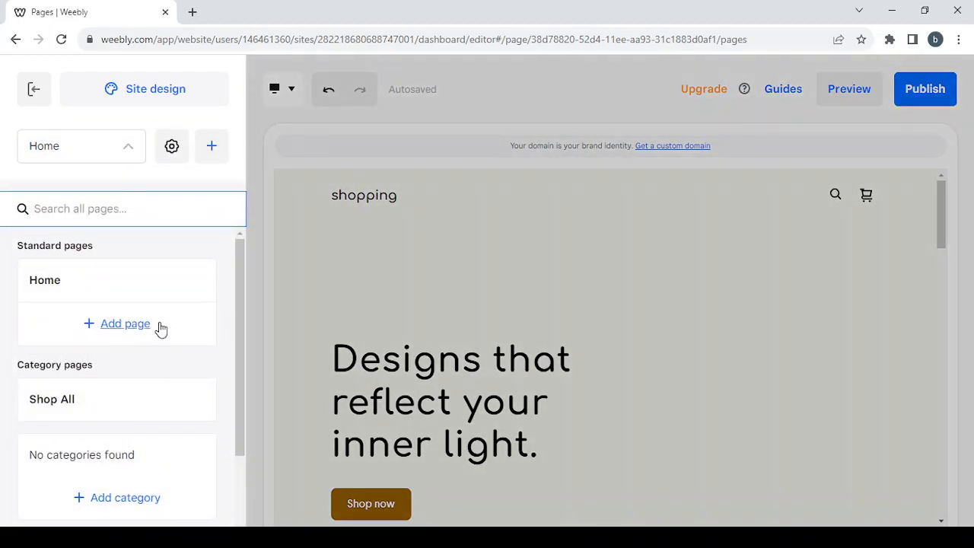
pyautogui.scroll(-1, 157, 327)
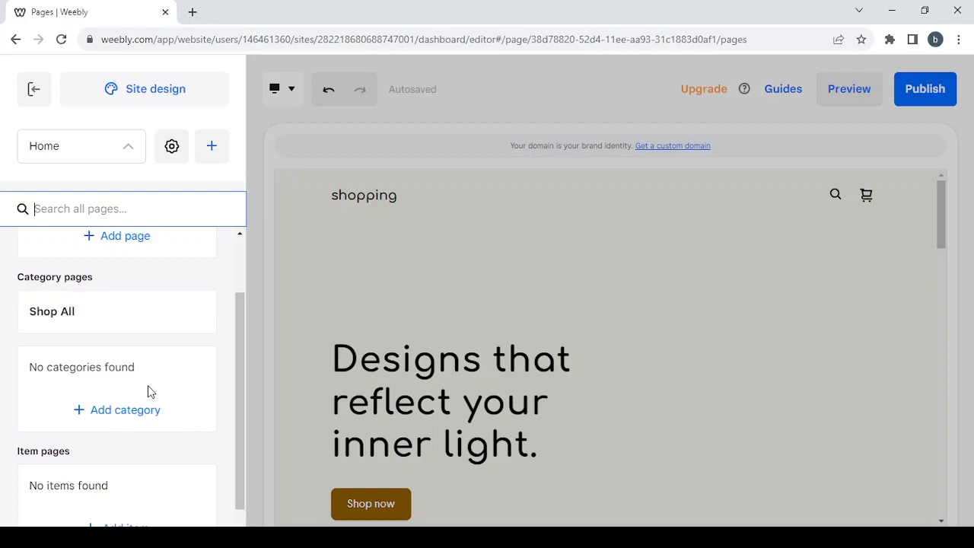
pyautogui.scroll(-1, 150, 392)
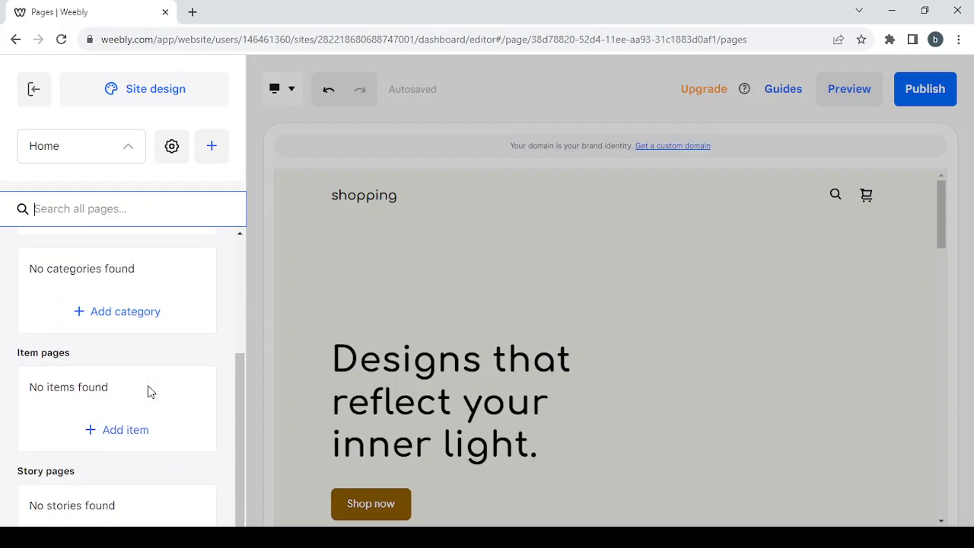
pyautogui.scroll(2, 150, 392)
pyautogui.click(124, 158)
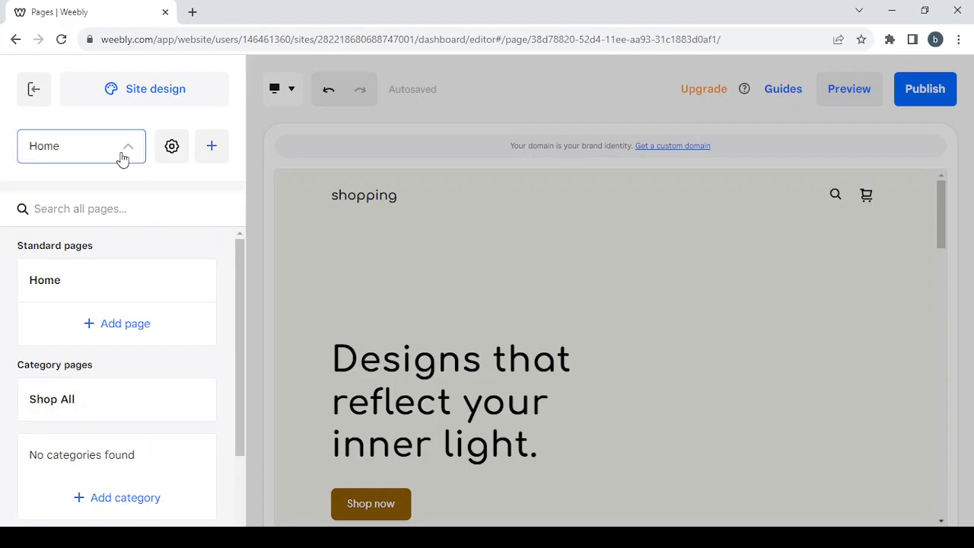
pyautogui.click(123, 158)
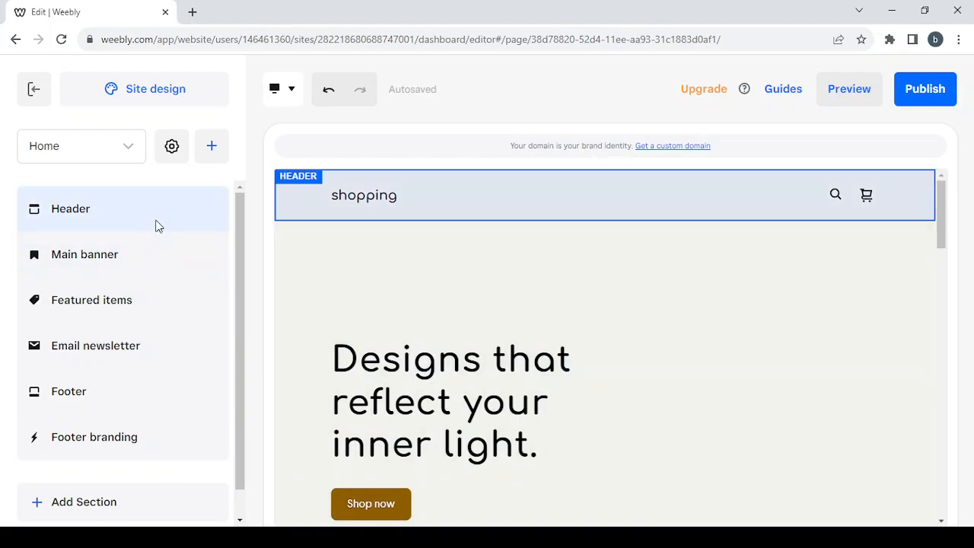
# Switch the header's navigation off and back on, then review the header's customization and content settings and finish editing it.
pyautogui.click(157, 225)
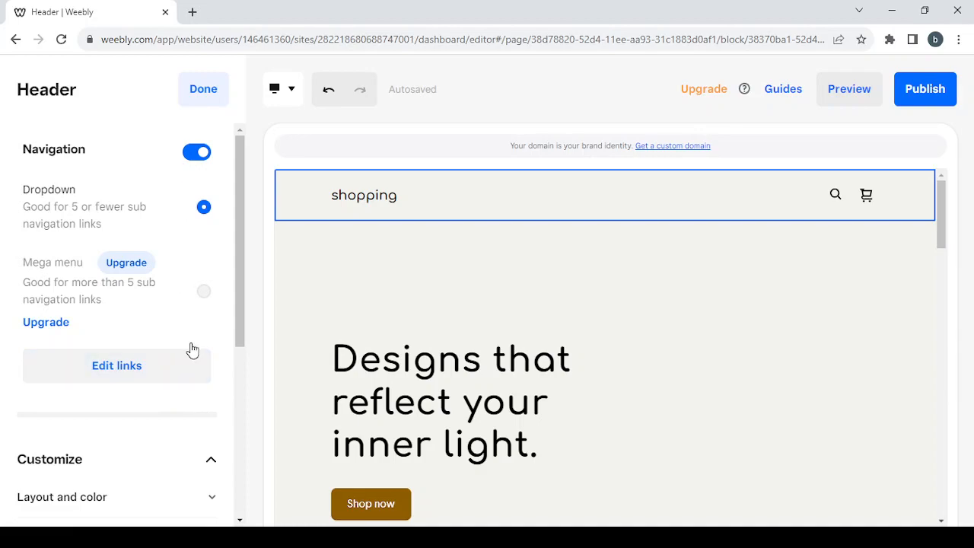
pyautogui.click(197, 153)
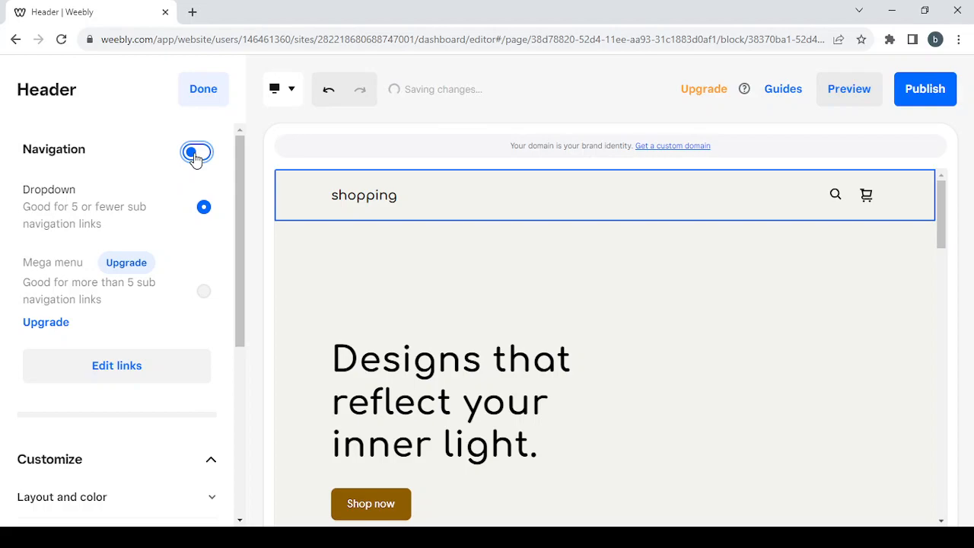
pyautogui.click(196, 155)
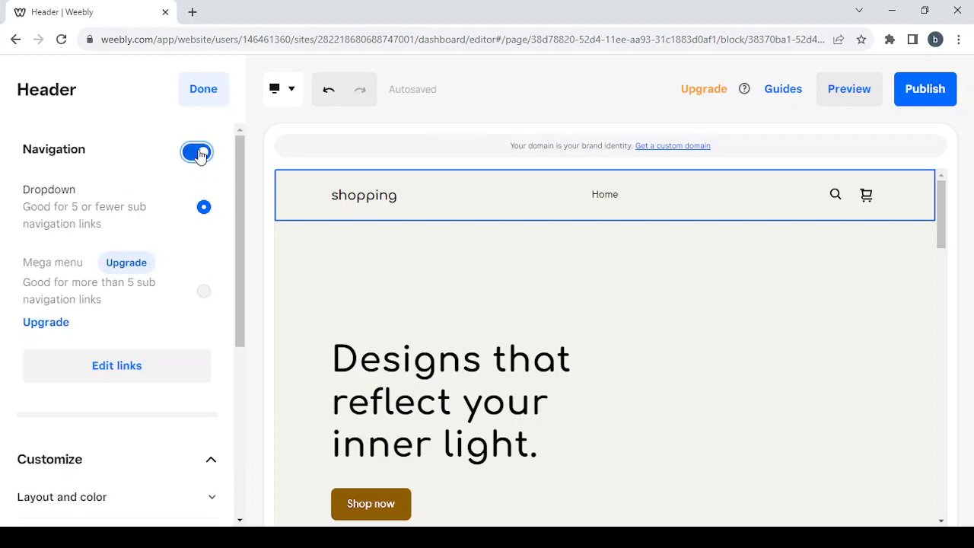
pyautogui.scroll(-3, 198, 155)
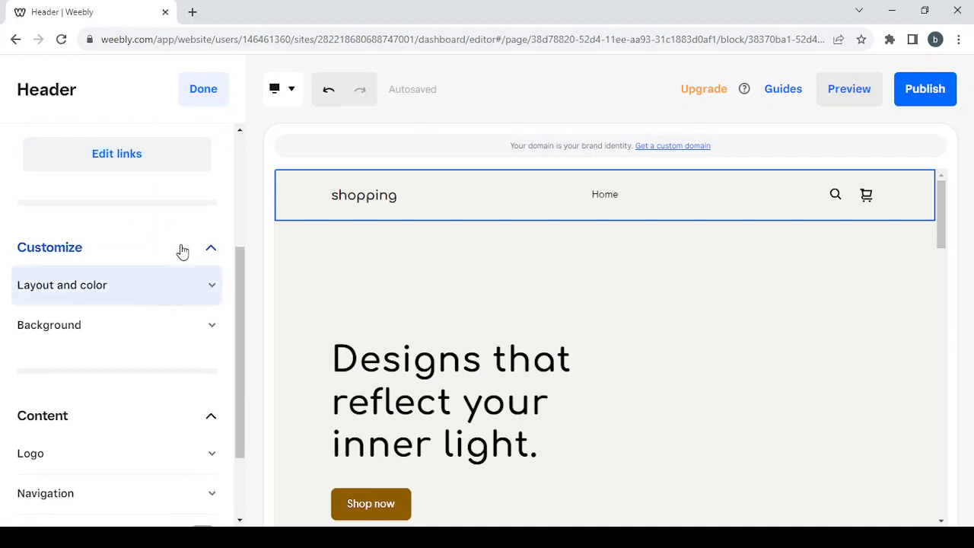
pyautogui.scroll(-2, 169, 246)
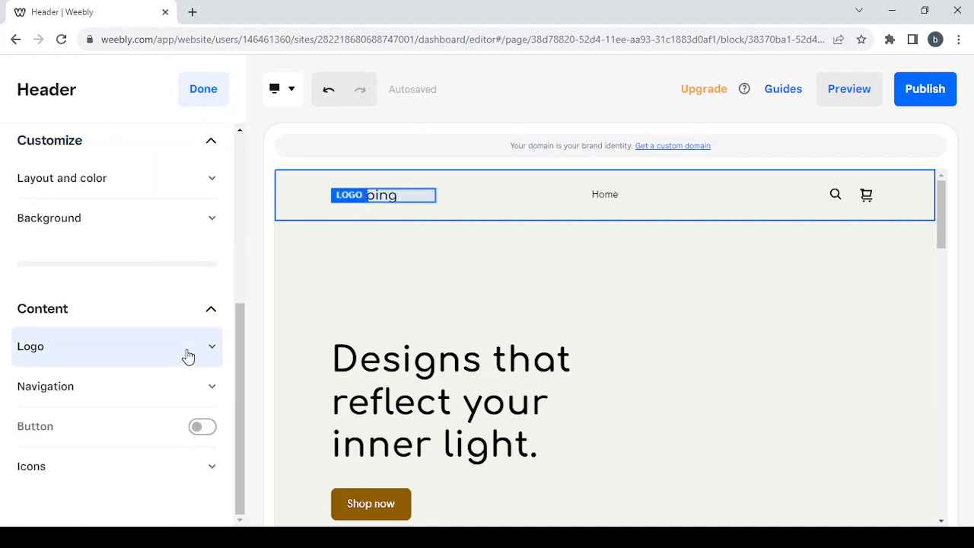
pyautogui.scroll(4, 186, 300)
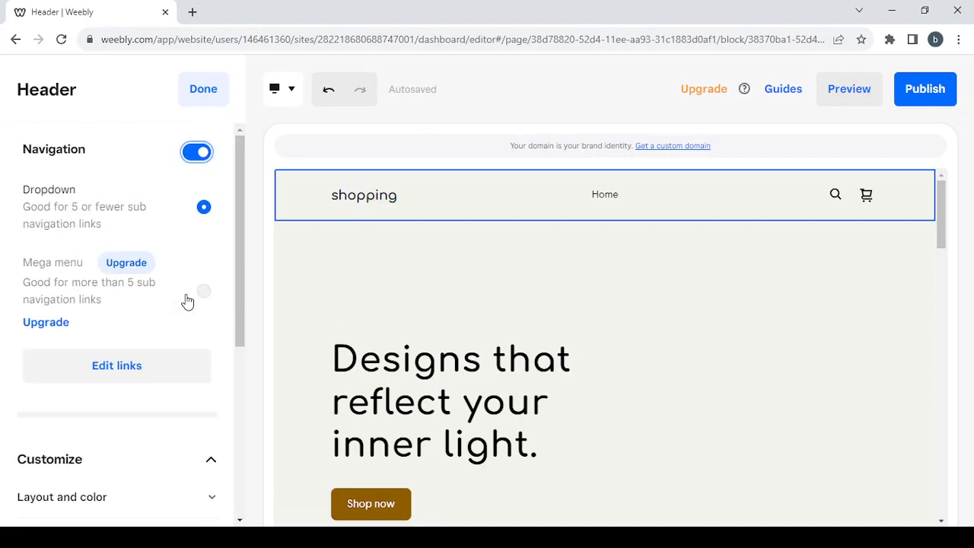
pyautogui.click(204, 88)
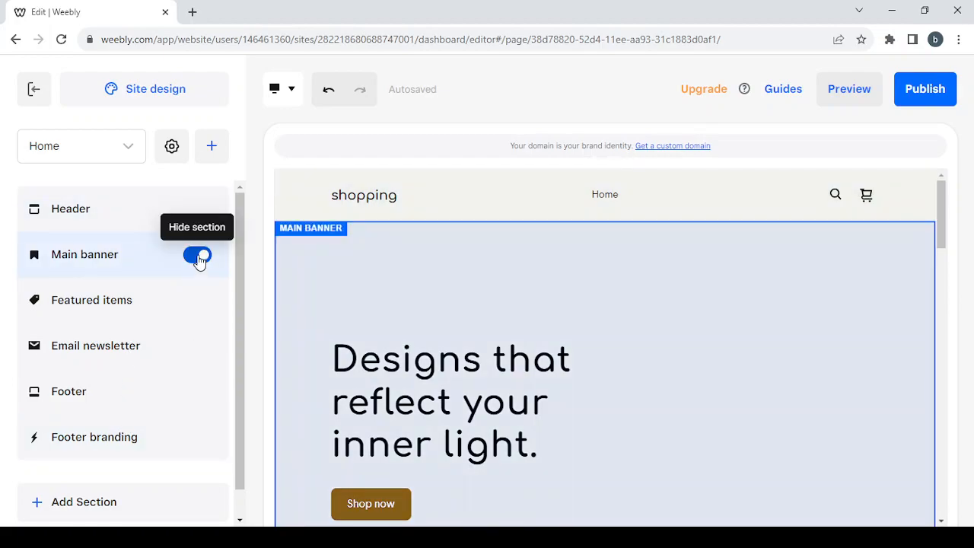
# Hide the Main banner section and show it again.
pyautogui.click(198, 256)
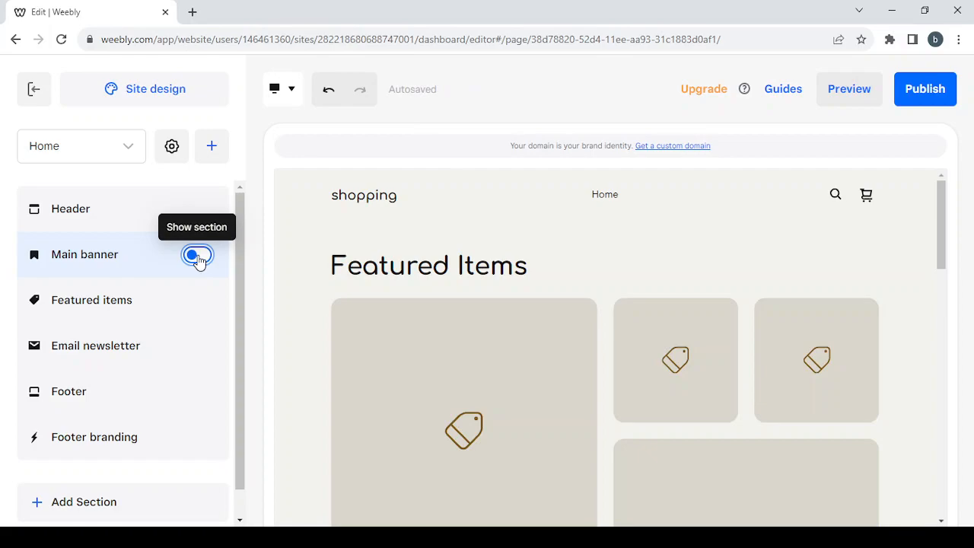
pyautogui.click(198, 256)
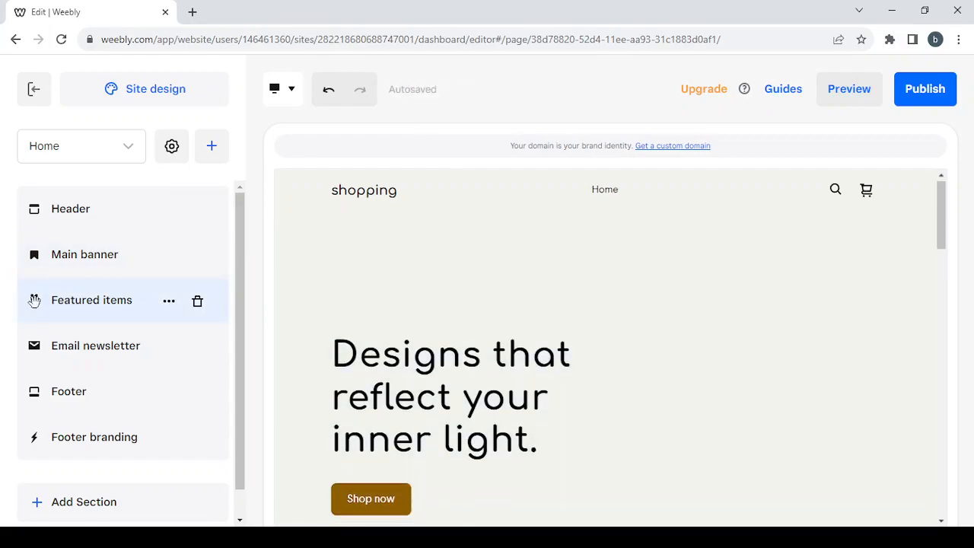
# Try to reorder the Featured items section, then start deleting it and cancel the deletion.
pyautogui.moveTo(33, 298); pyautogui.dragTo(35, 324)
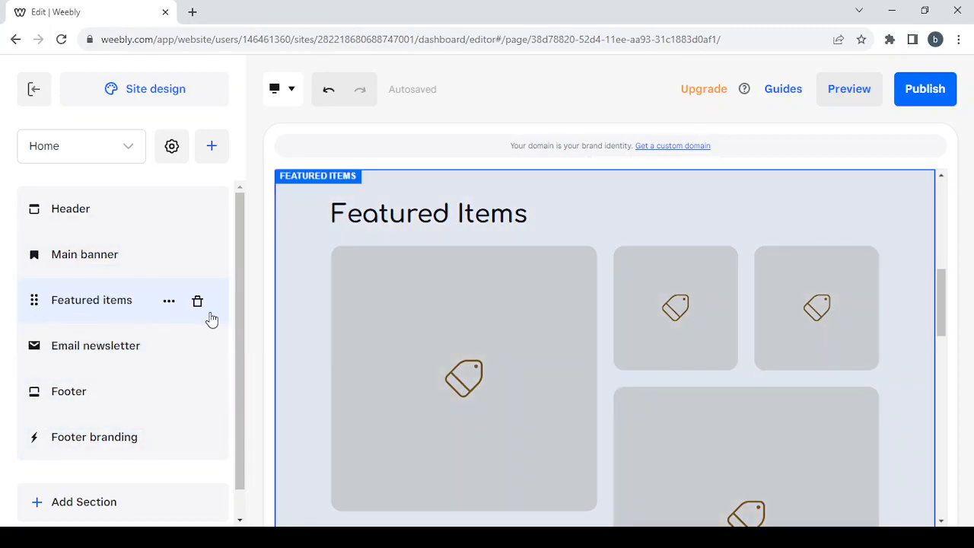
pyautogui.click(200, 302)
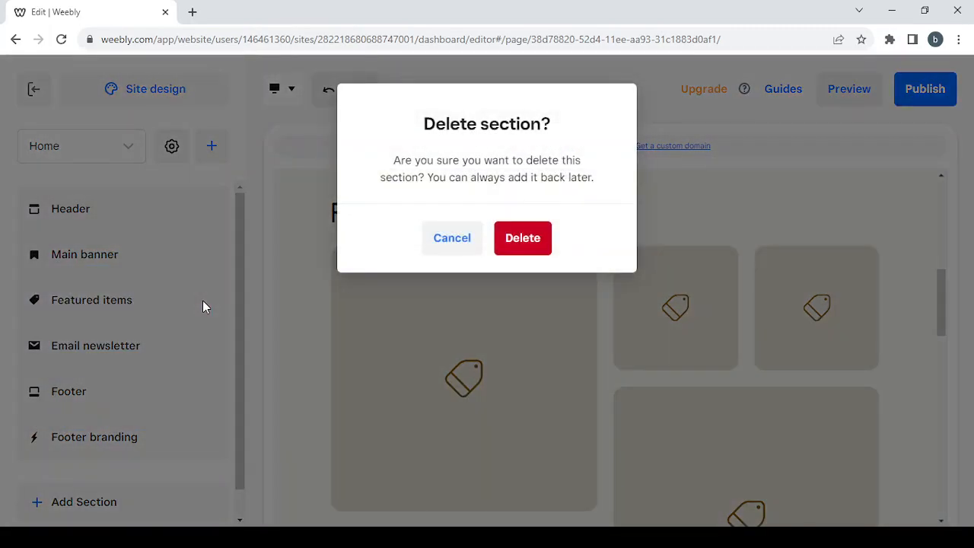
pyautogui.click(447, 238)
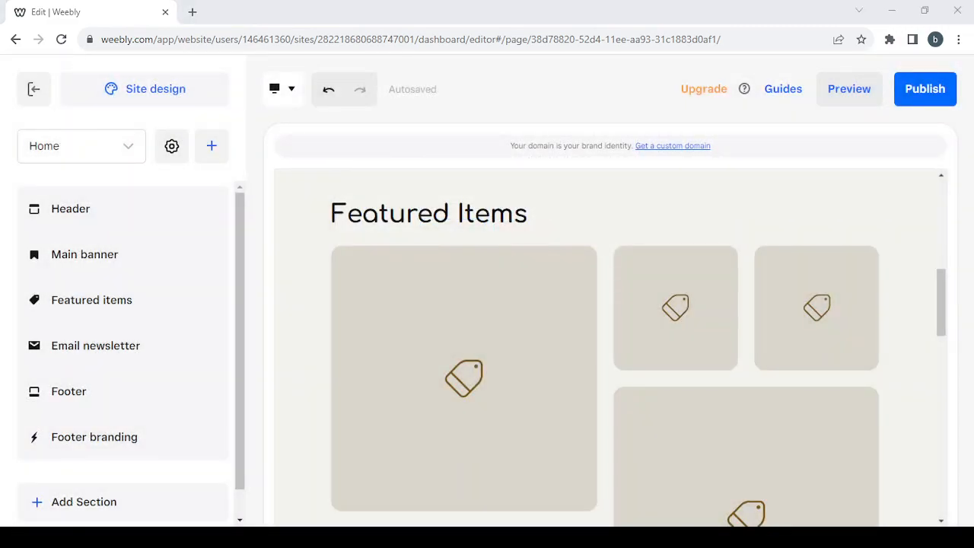